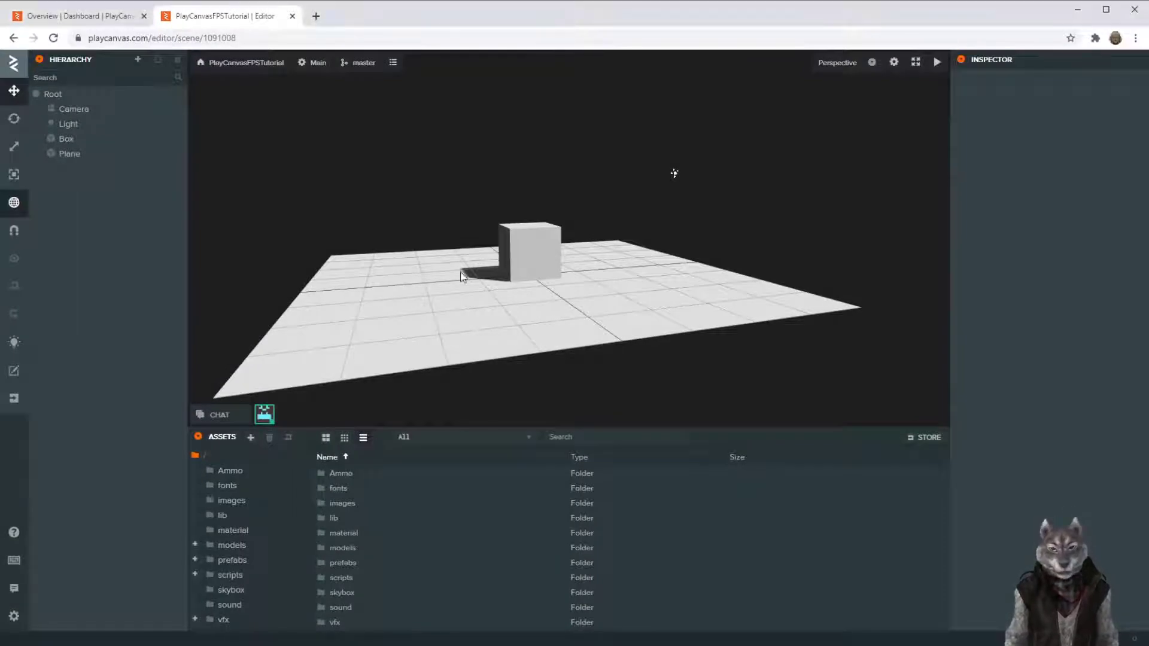
- Replace the box with a capsule primitive raised above the plane to a Y position of about 1.17
left_click(530, 259)
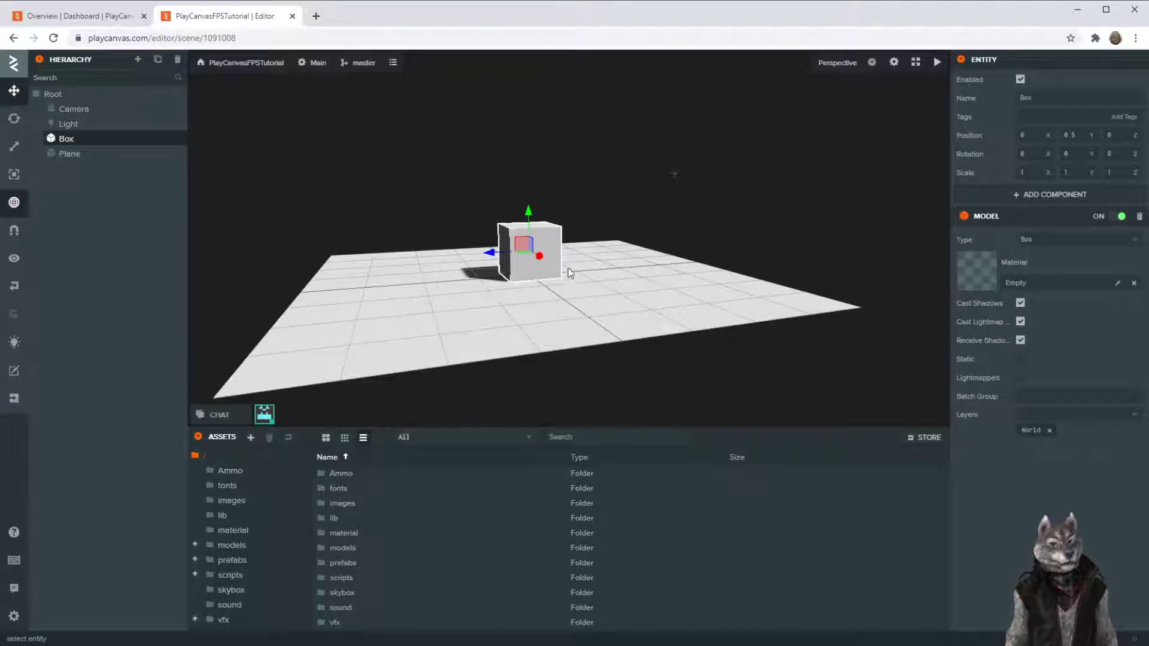
key("Delete")
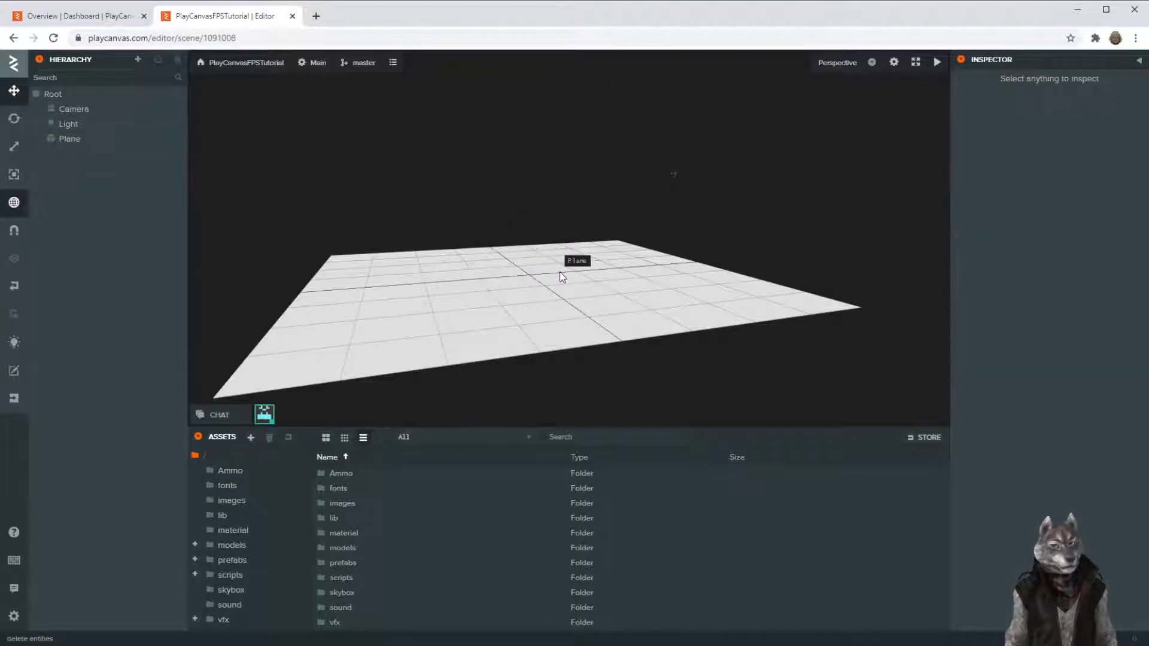
left_click(138, 59)
mouse_move(182, 82)
mouse_move(179, 184)
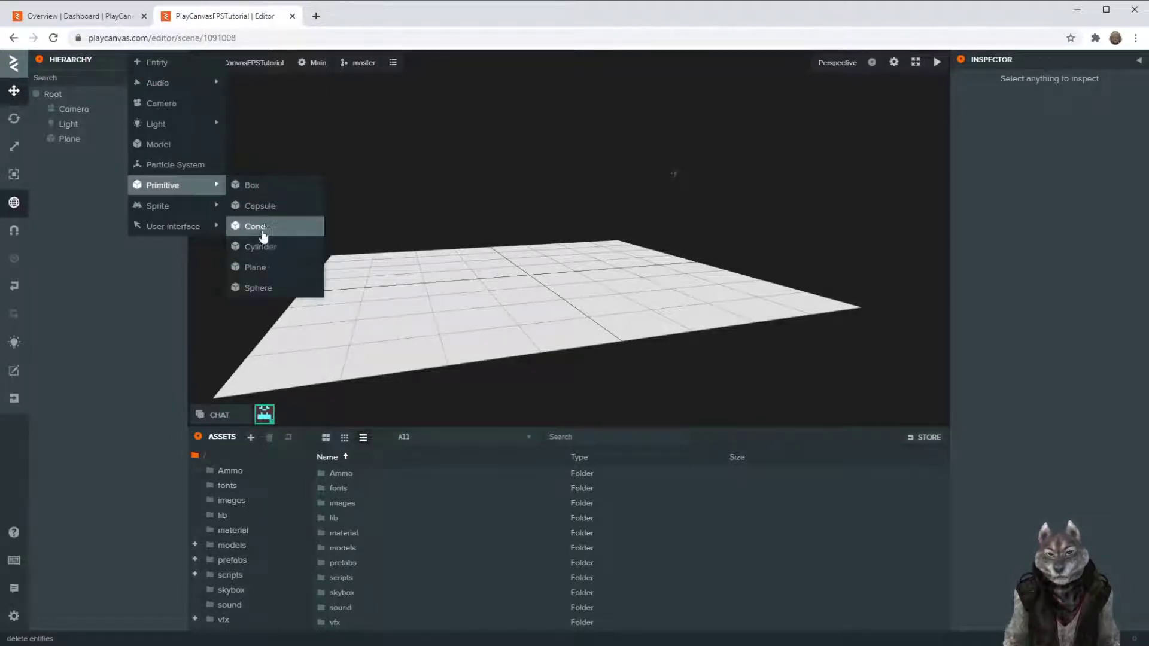
left_click(268, 208)
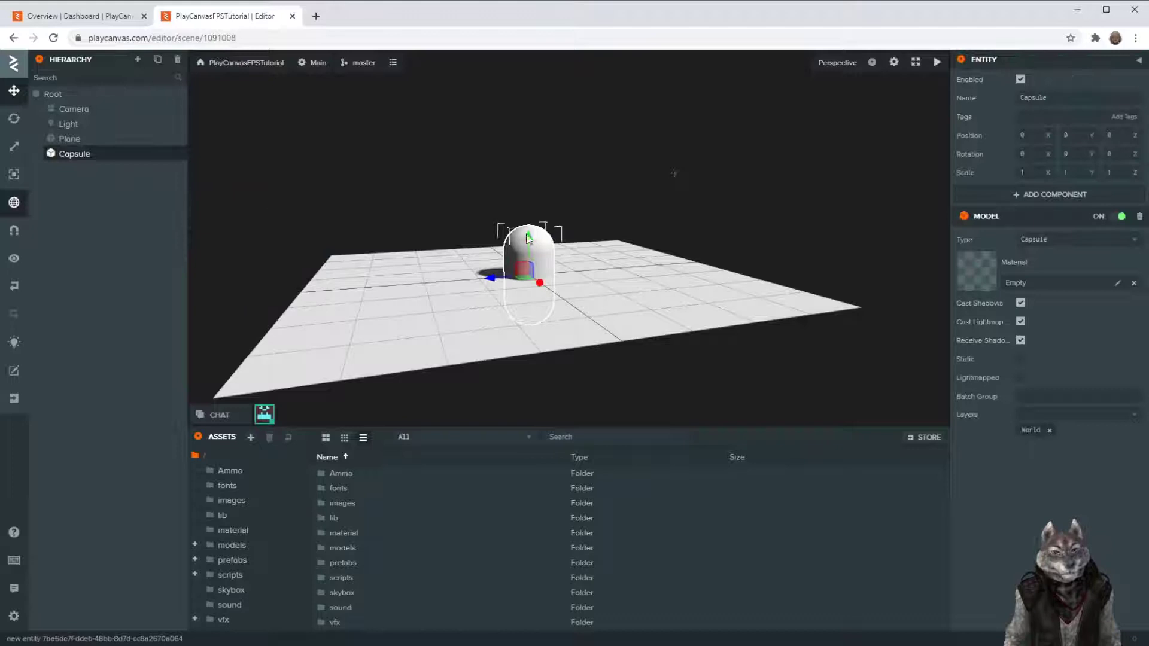
left_click_drag(527, 239, 514, 178)
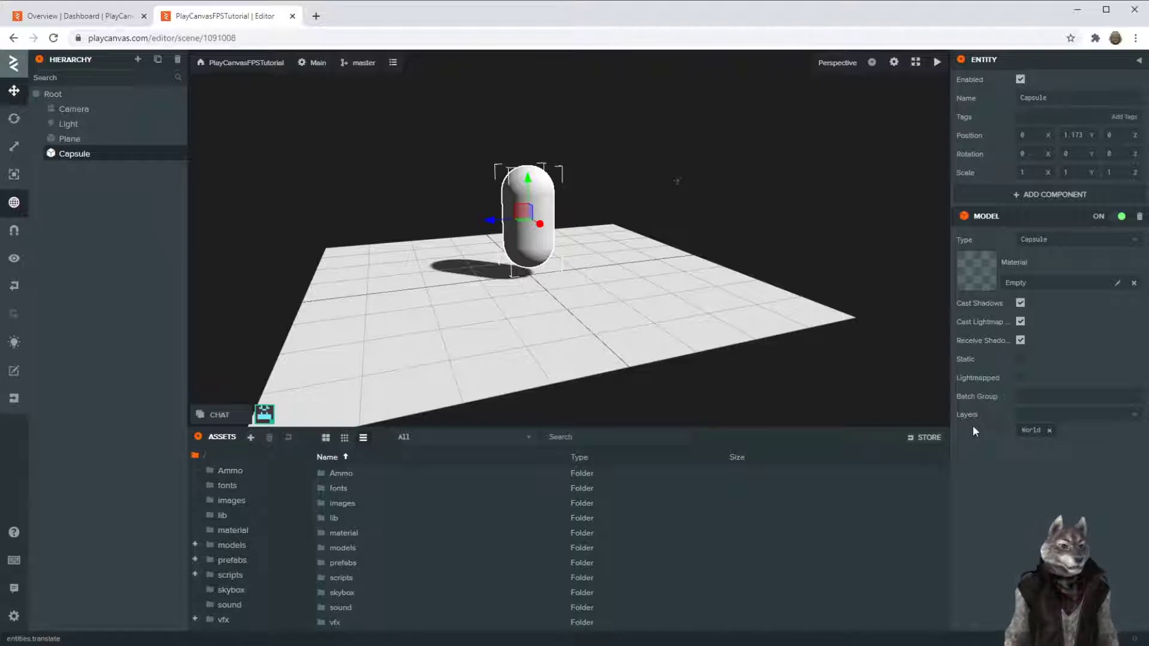
- Add Collision and Rigid Body components to the capsule, making the rigid body Dynamic
left_click(1044, 195)
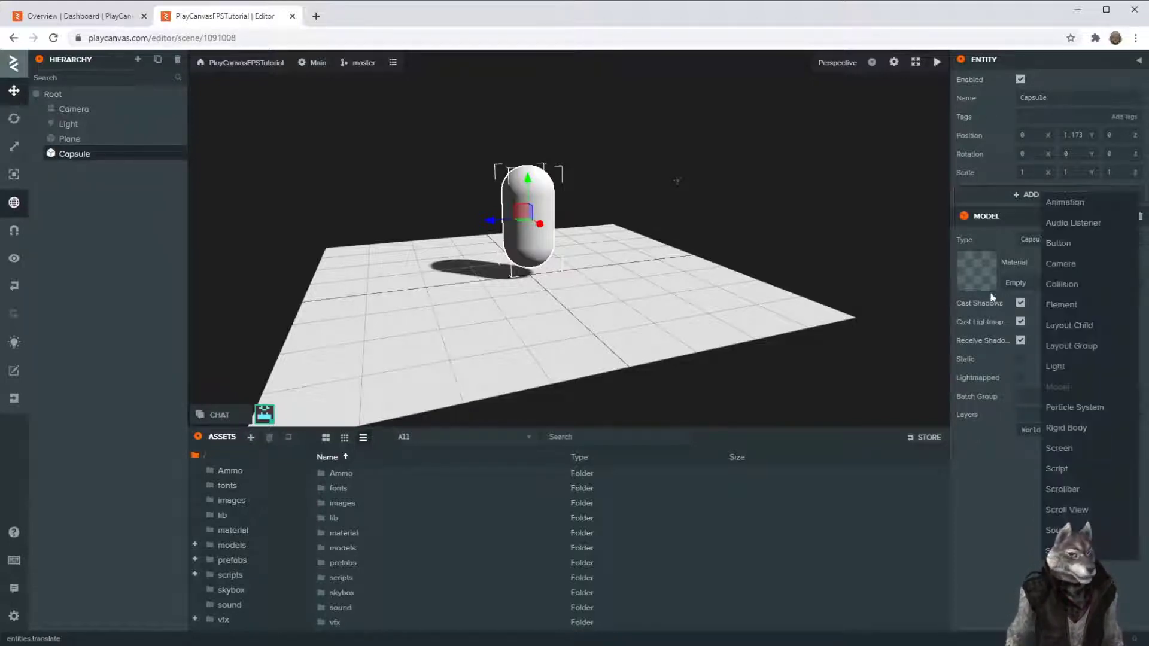
left_click(1066, 285)
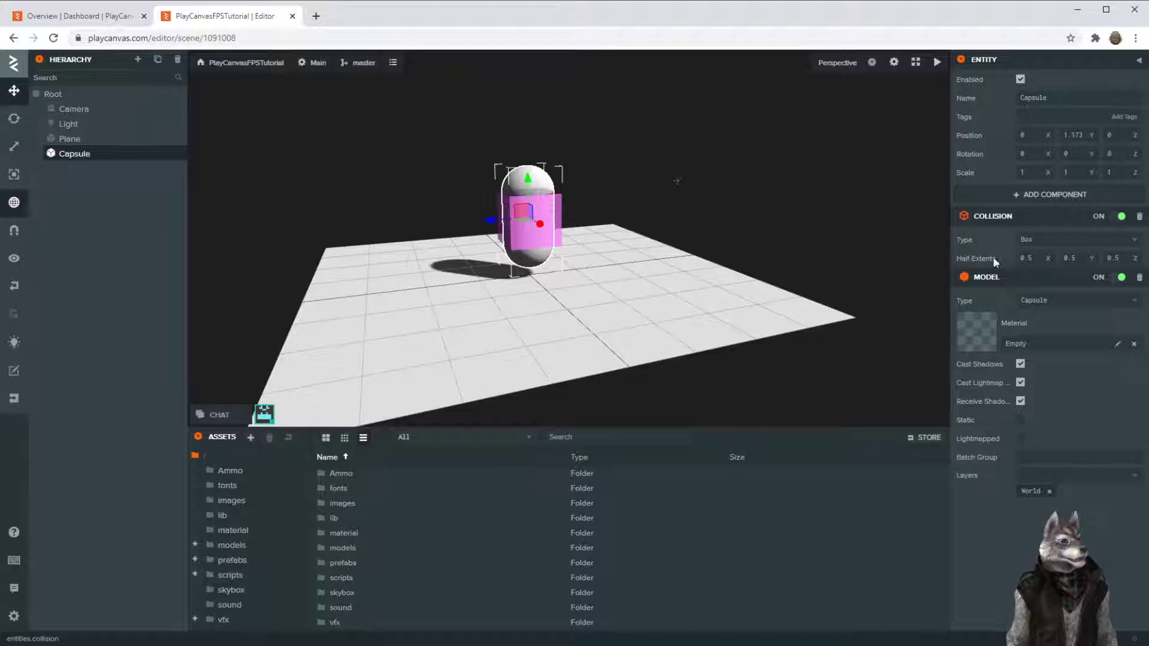
left_click(1034, 195)
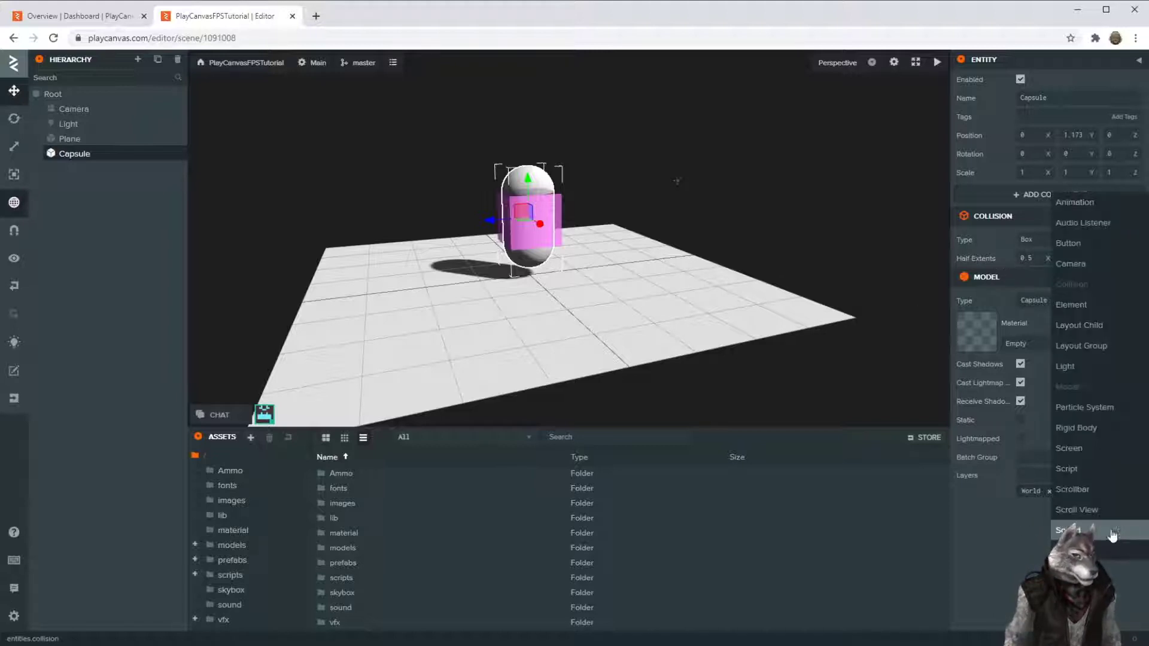
left_click(1077, 428)
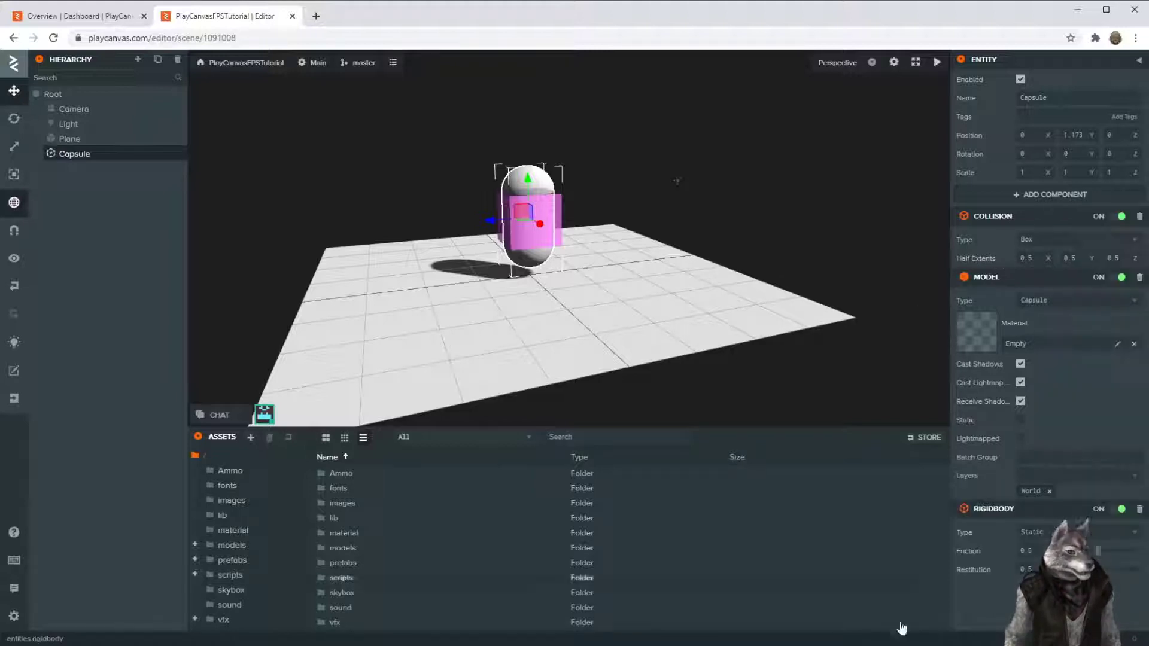
left_click(1037, 533)
left_click(1038, 550)
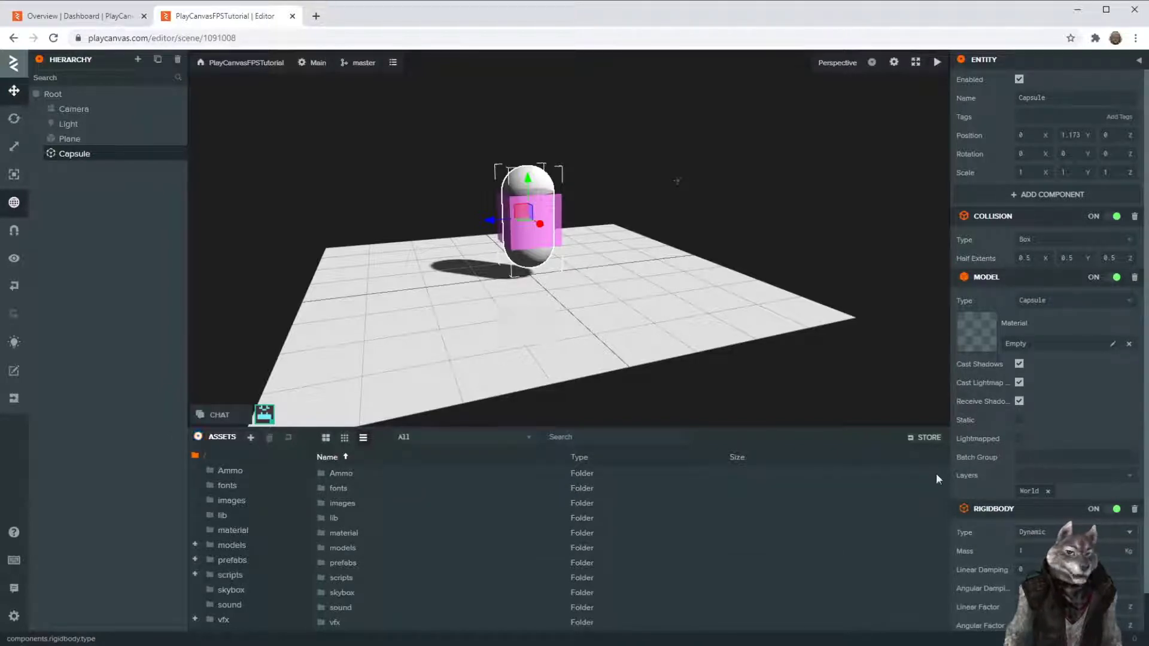
- Set the rigid body's mass to 10 kg, linear damping to 1 and angular factor to 0 on X, Y and Z
scroll(1019, 574, "down", 1)
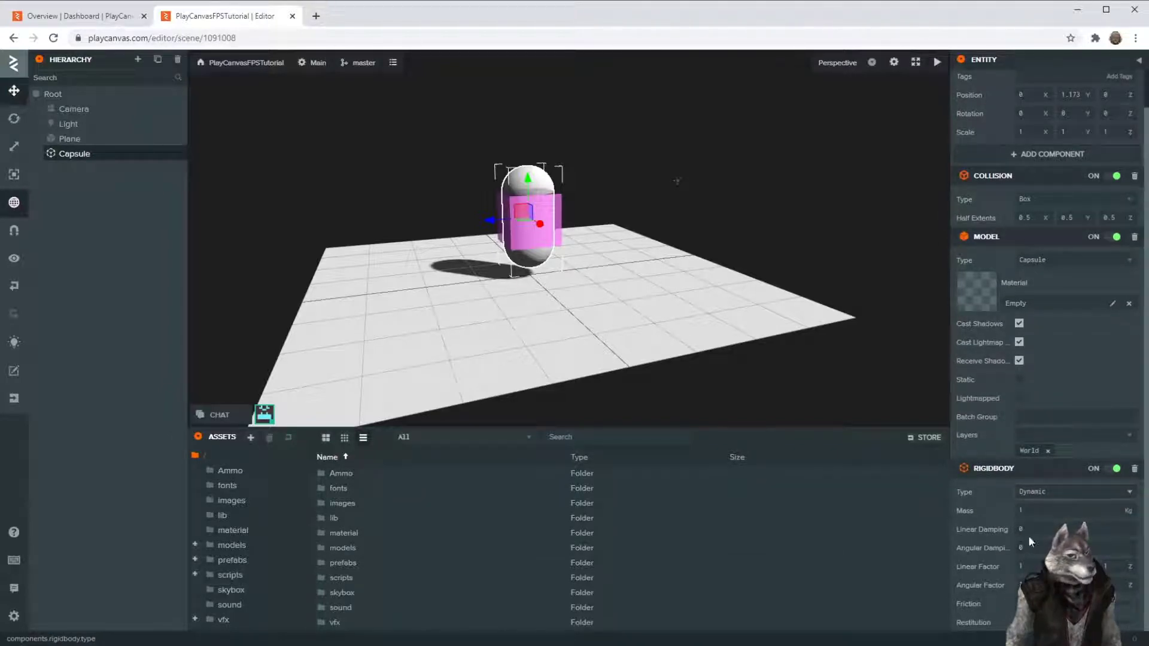
left_click(1029, 511)
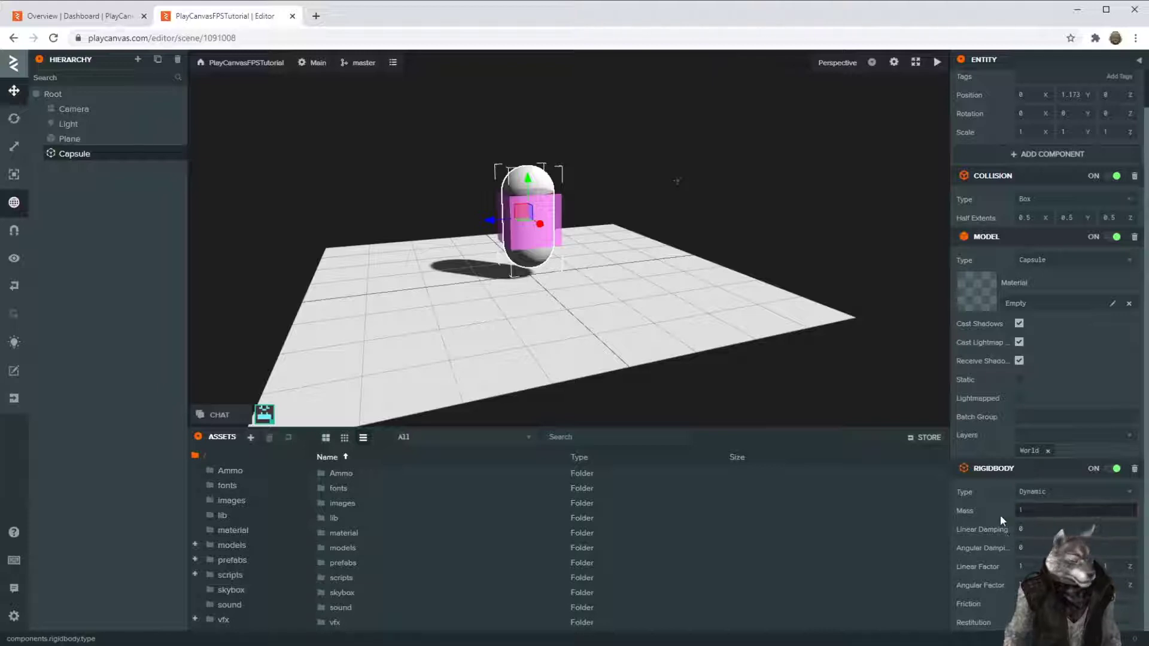
type("0")
key("Tab")
type("1")
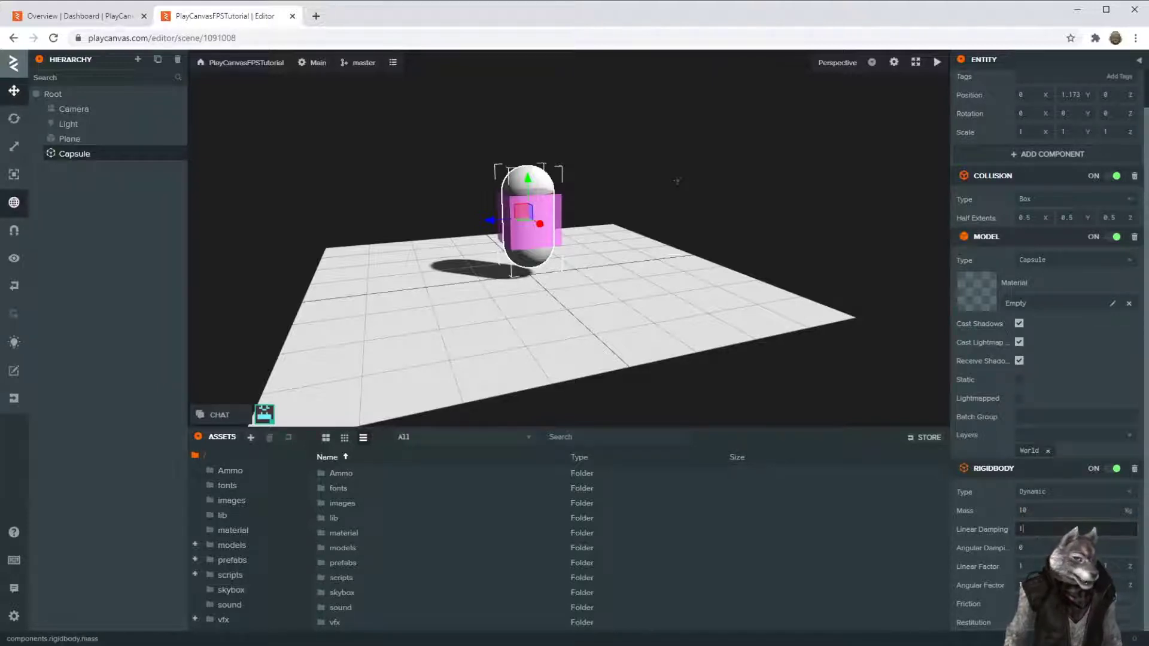
left_click_drag(1024, 585, 997, 586)
type("0")
key("Tab")
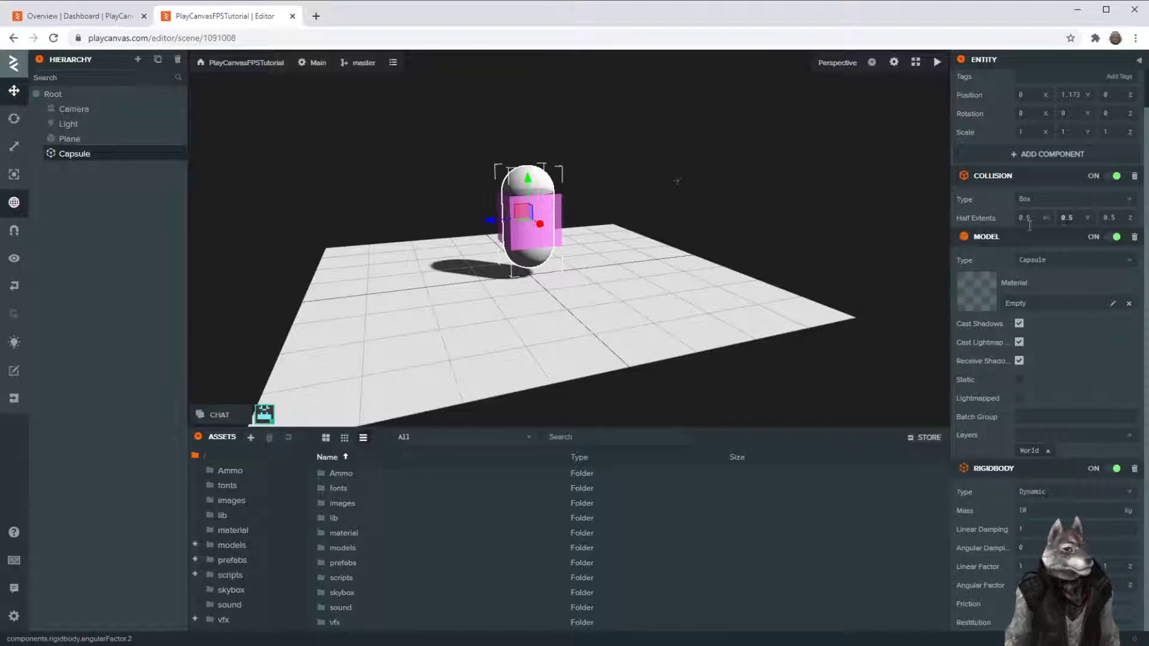
- Change the capsule entity's collision shape to Capsule
left_click(1030, 200)
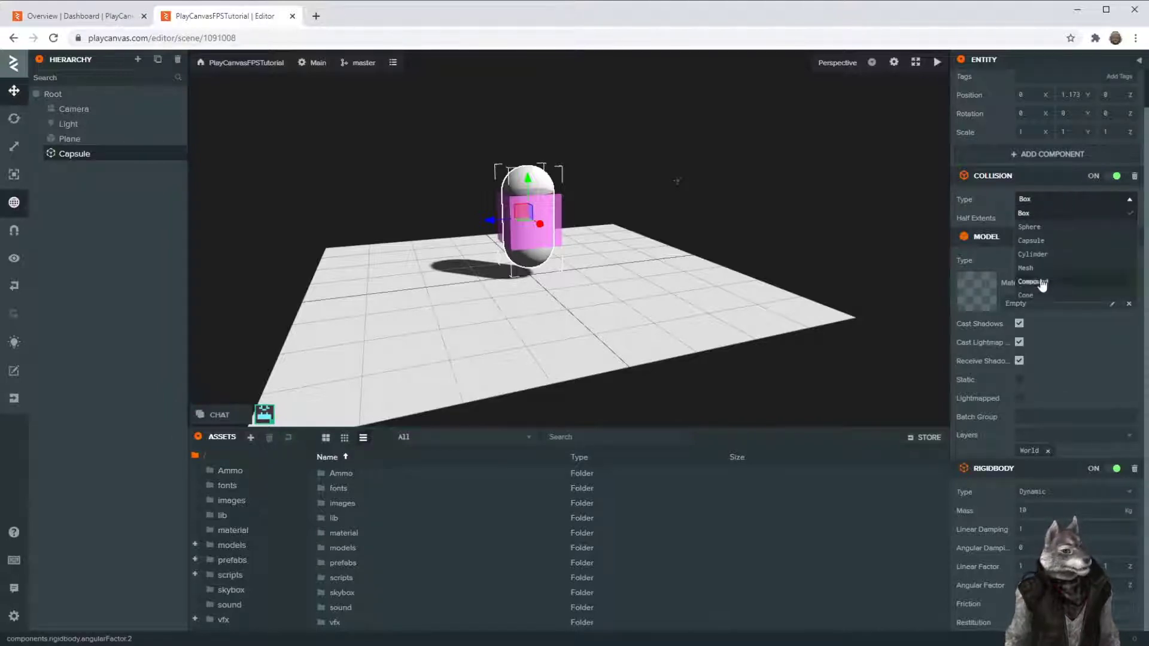
left_click(1032, 241)
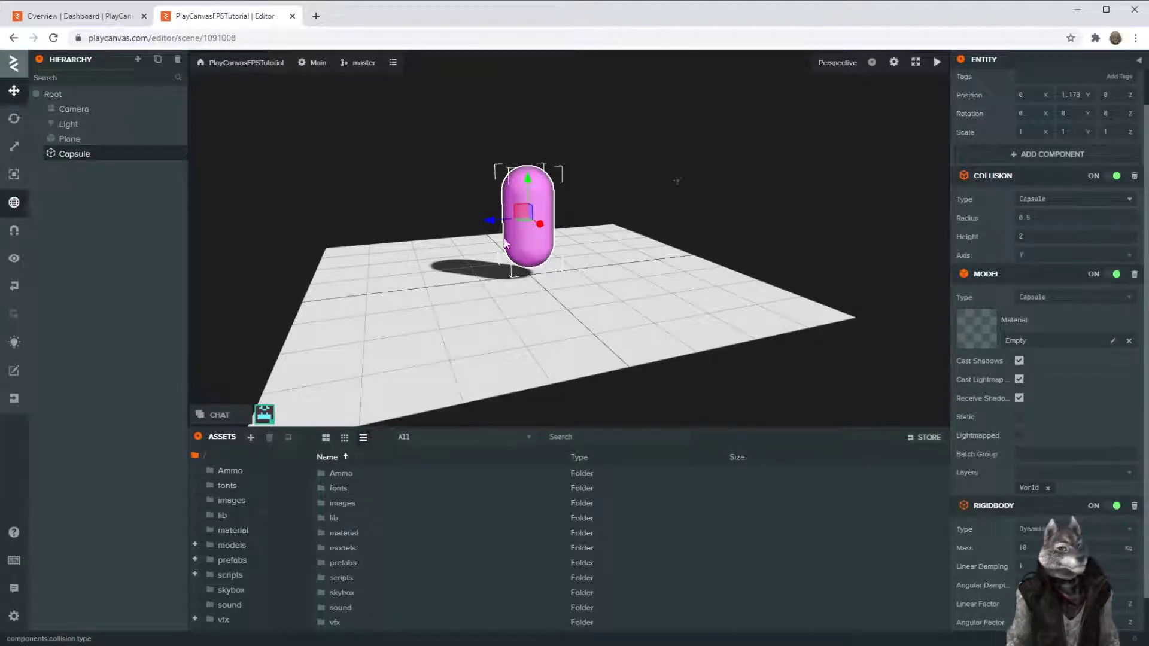
scroll(989, 323, "down", 1)
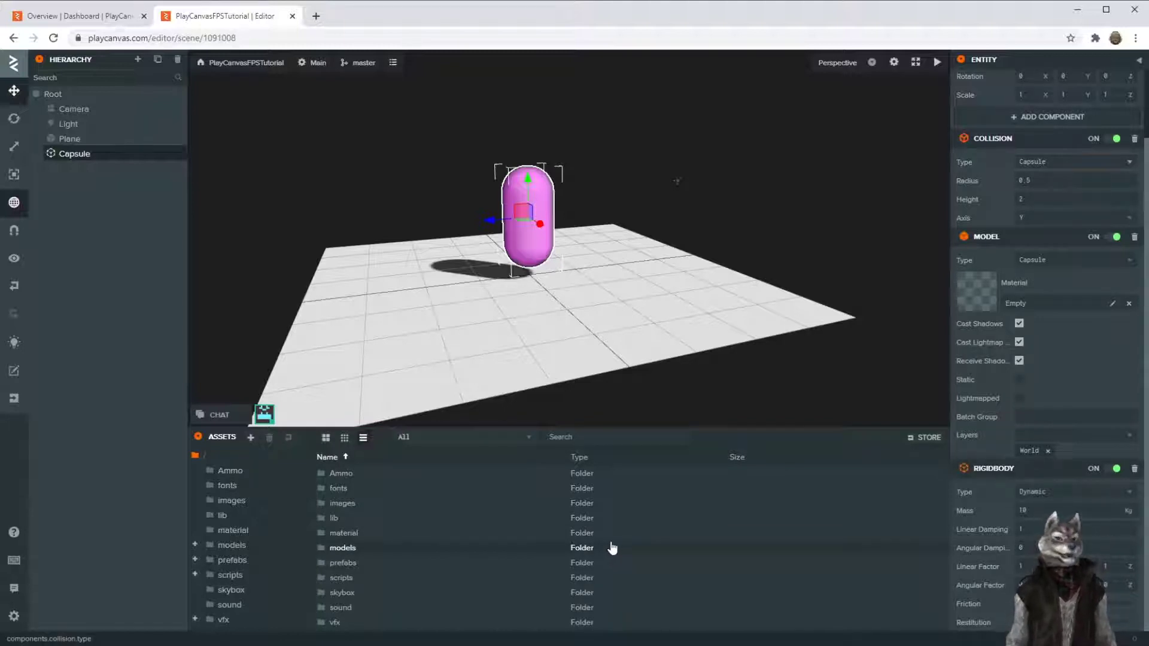
- Make the asset area taller and open the player folder inside scripts
left_click_drag(769, 428, 739, 334)
left_click(230, 482)
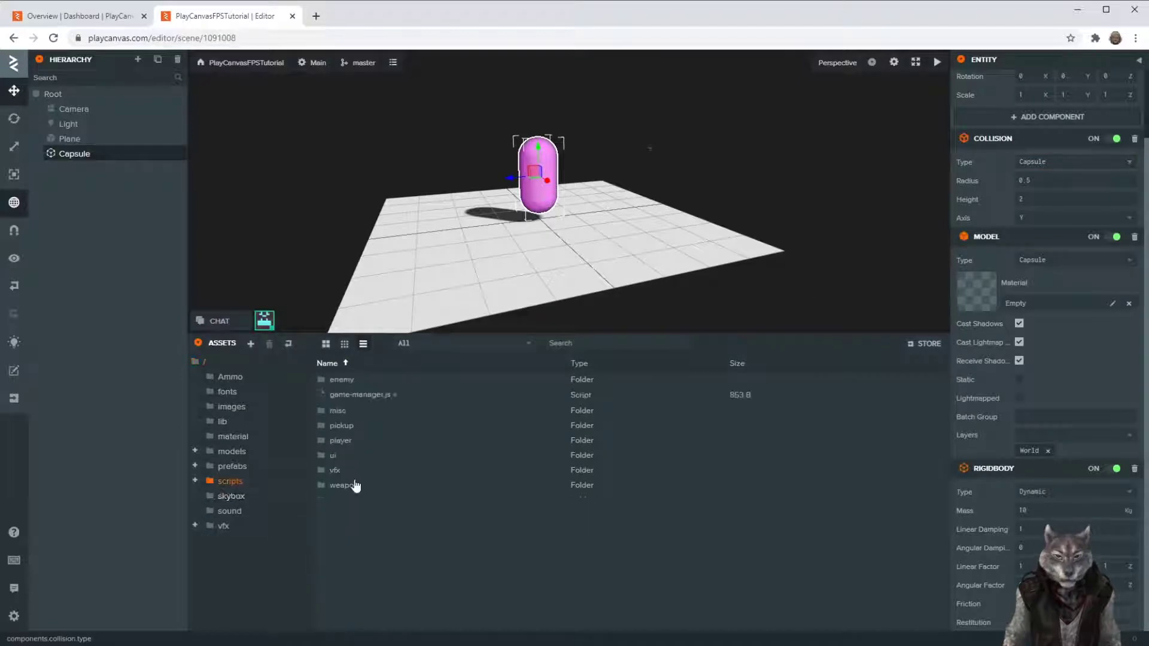
double_click(339, 441)
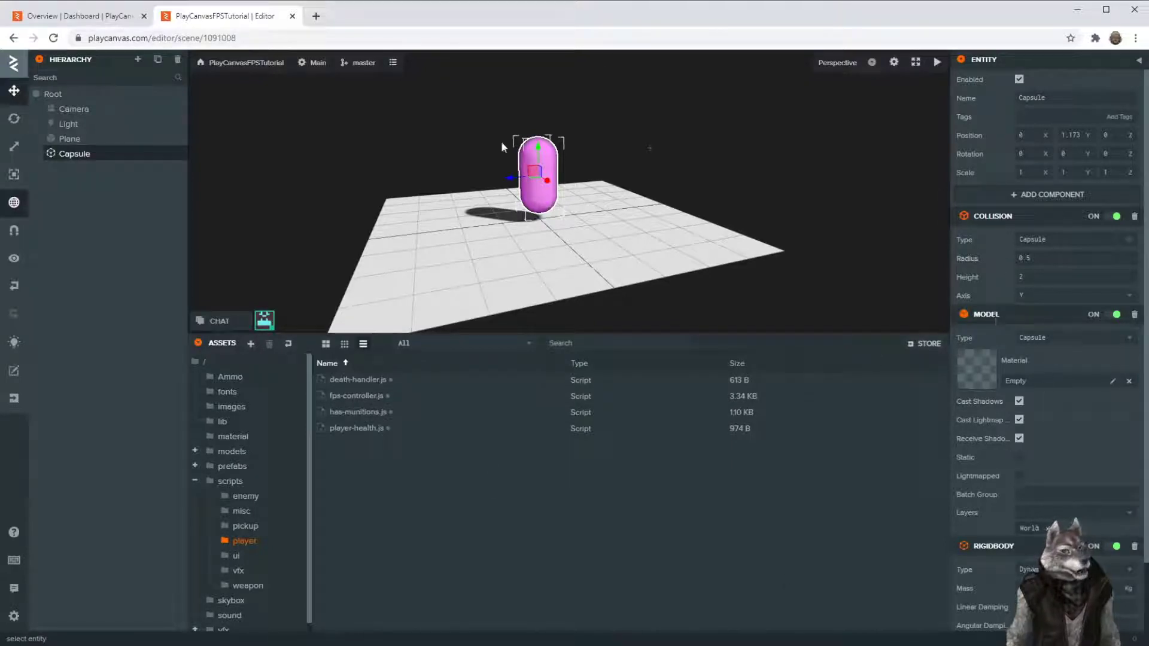
- Add a Script component to the capsule and attach the fpsController script to it
left_click(110, 173)
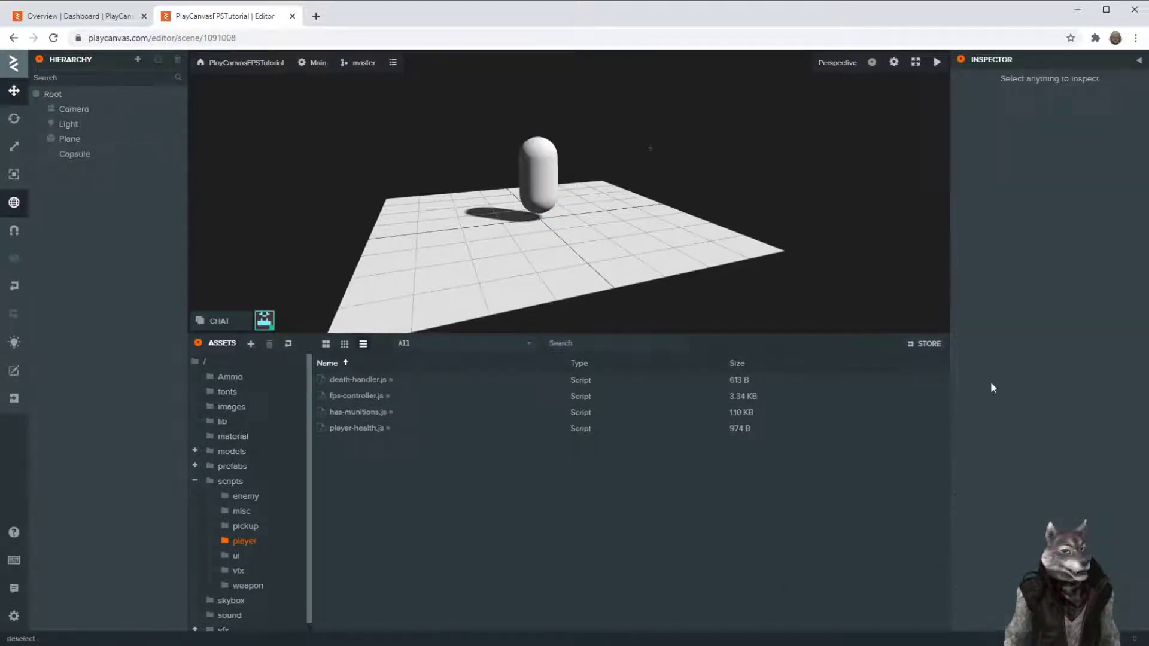
left_click(74, 154)
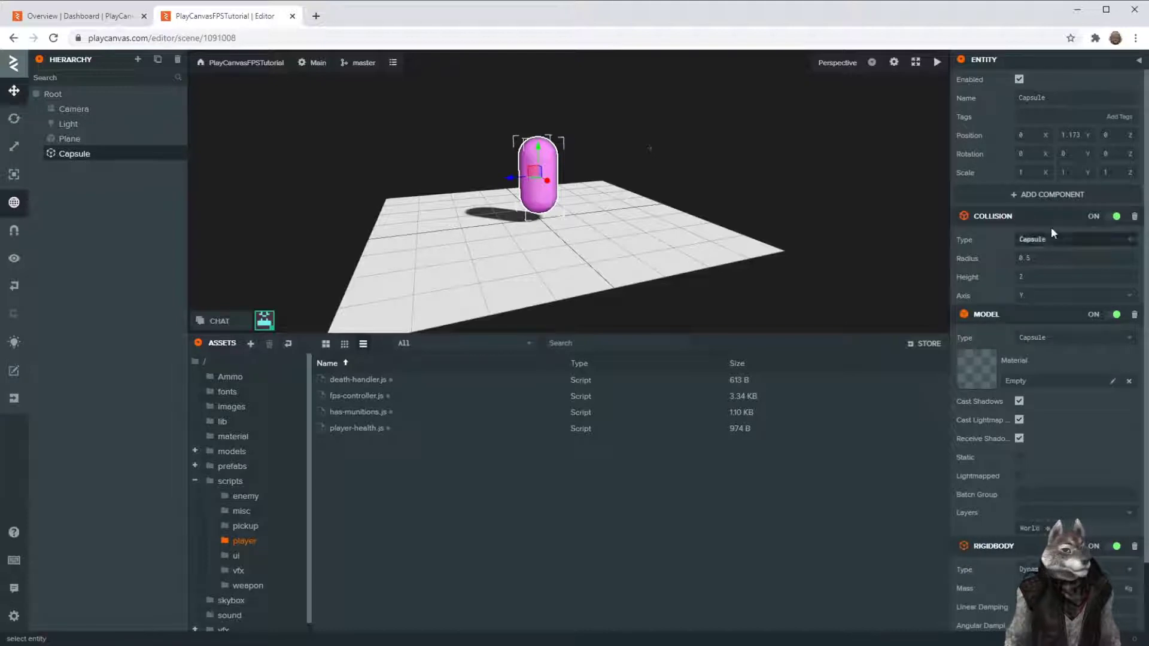
left_click(1041, 197)
left_click(1085, 476)
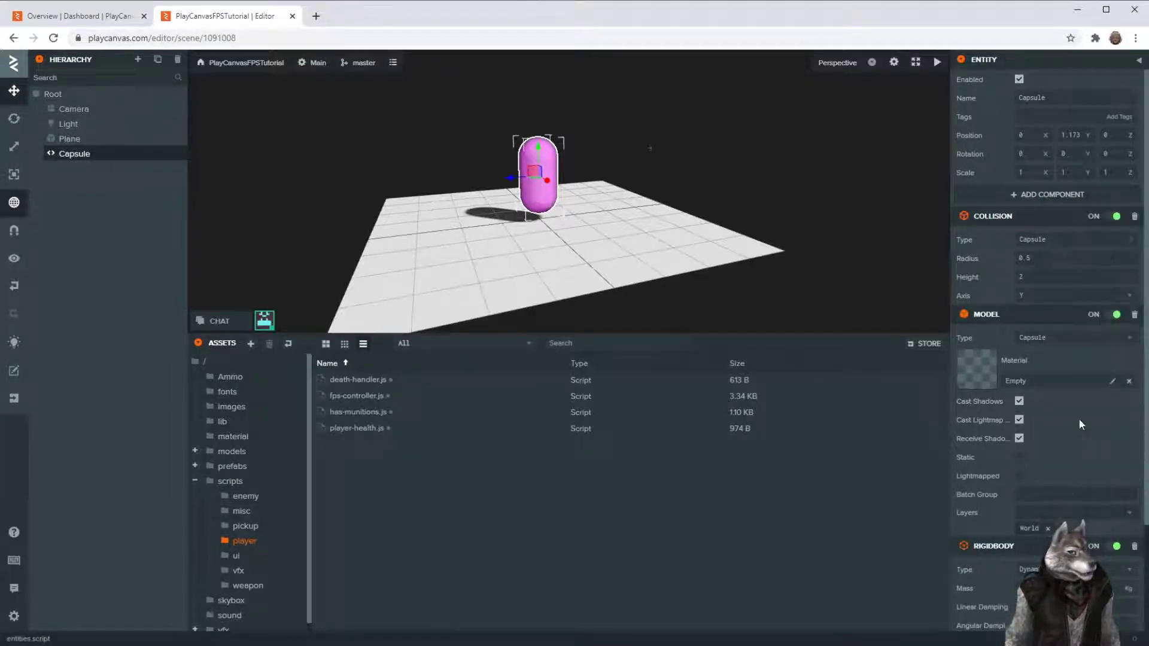
scroll(1058, 479, "down", 2)
left_click(994, 609)
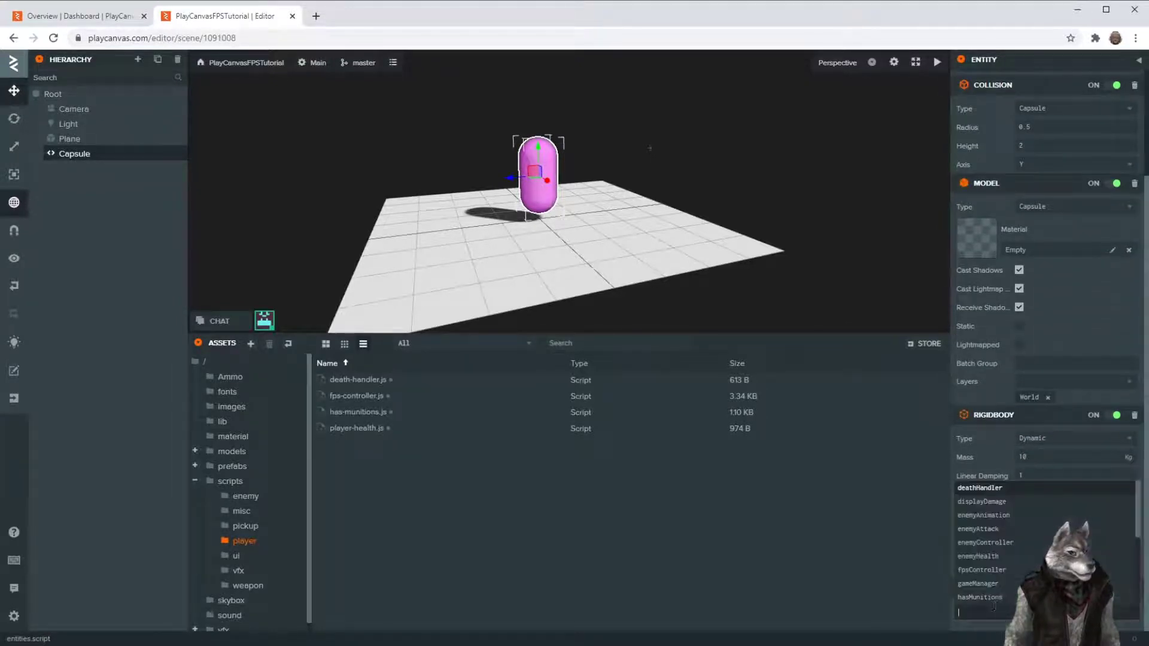
left_click(1003, 572)
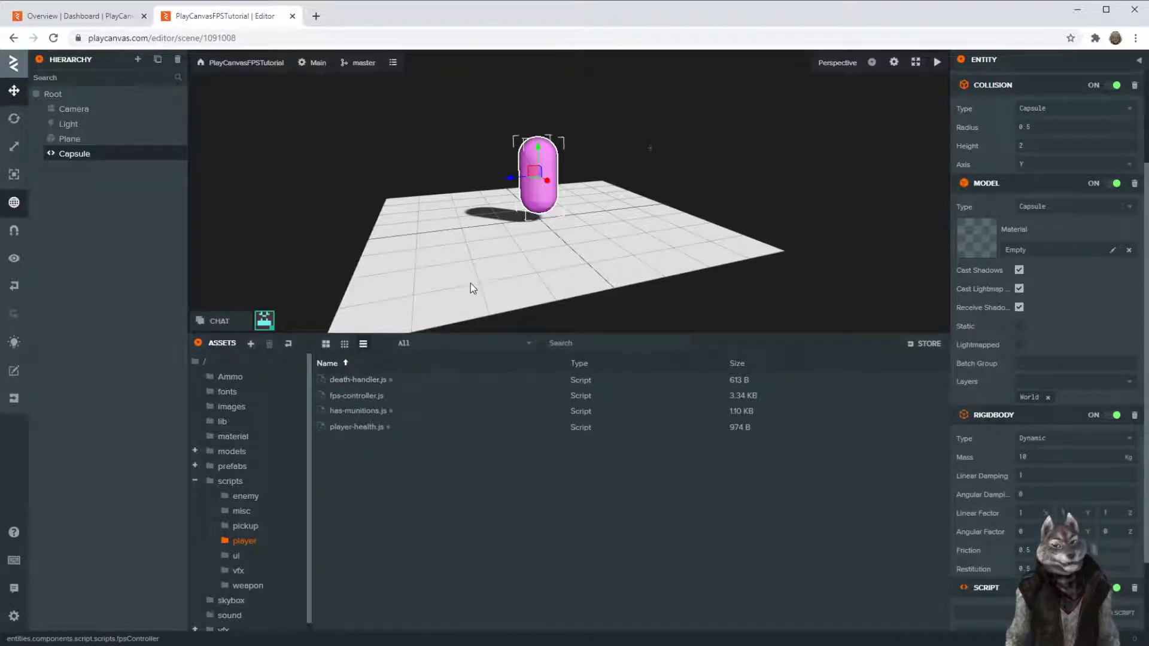
scroll(1045, 514, "down", 3)
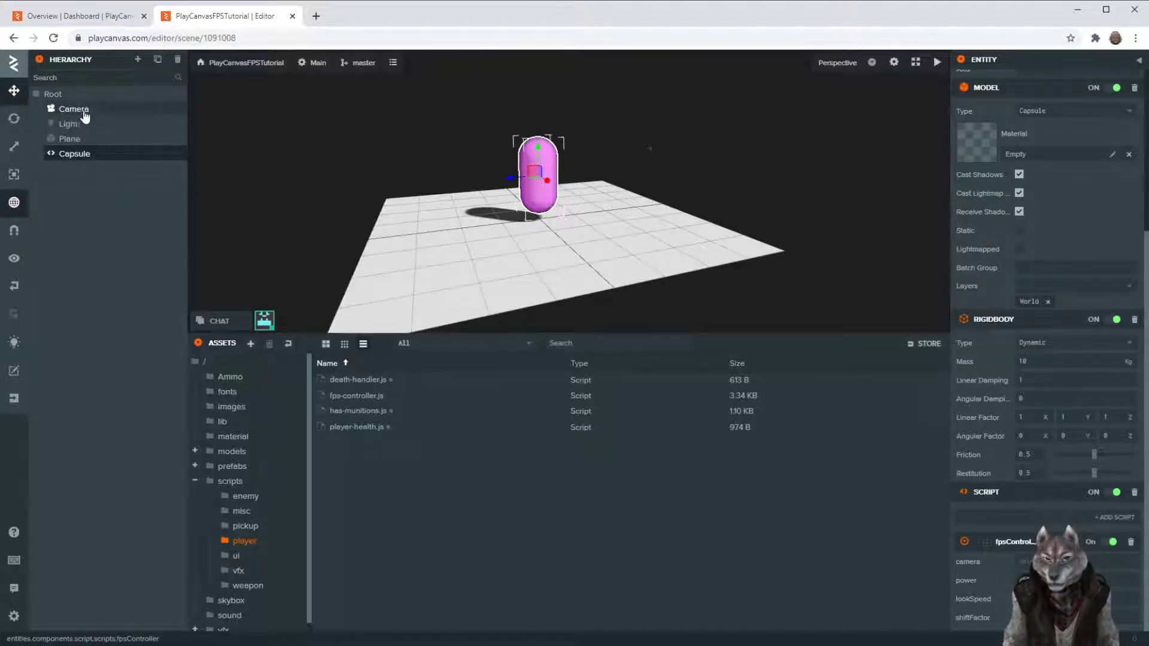
- Make the Camera a child of the Capsule and set its local position to 0, 0, 0
left_click_drag(78, 114, 81, 156)
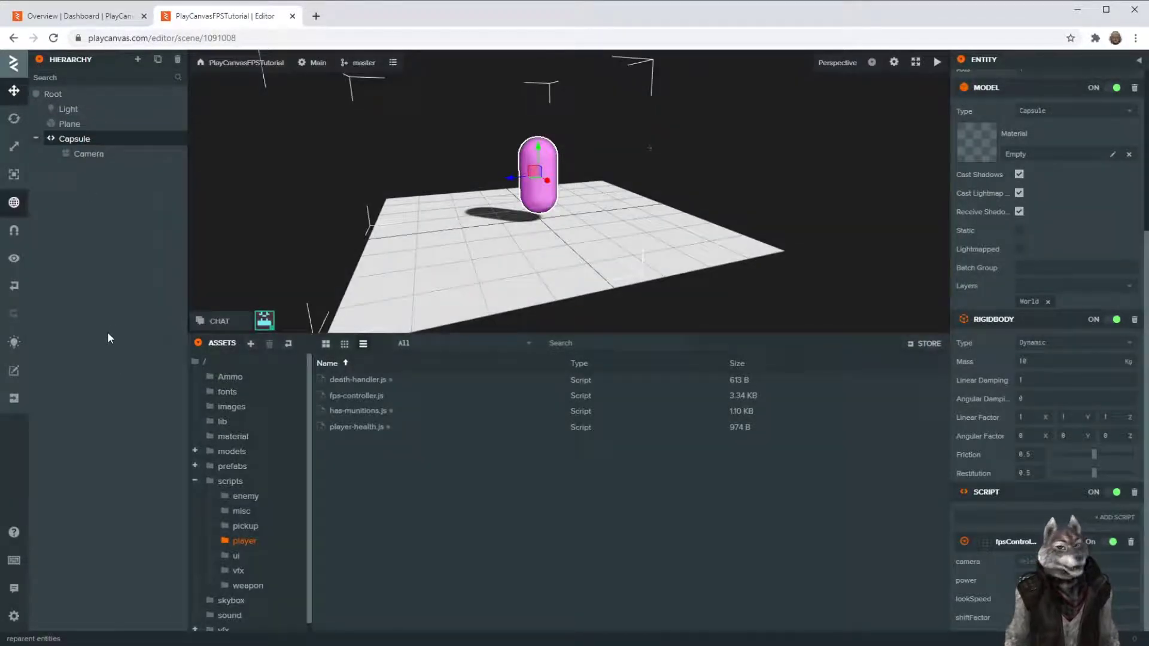
left_click(86, 157)
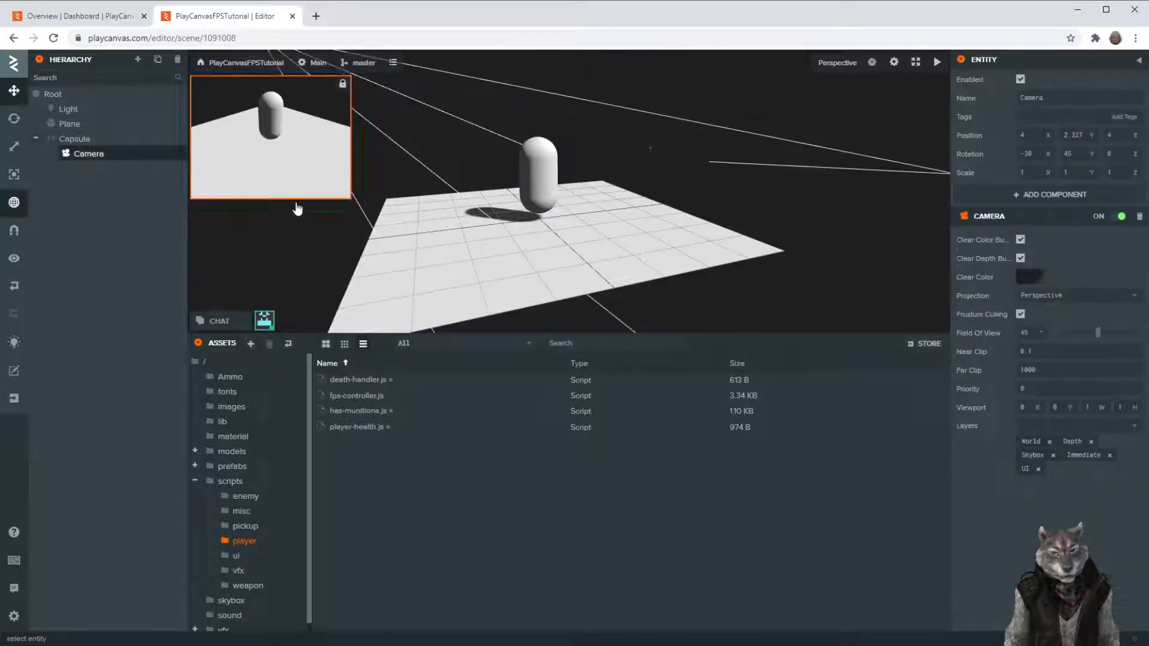
type("0")
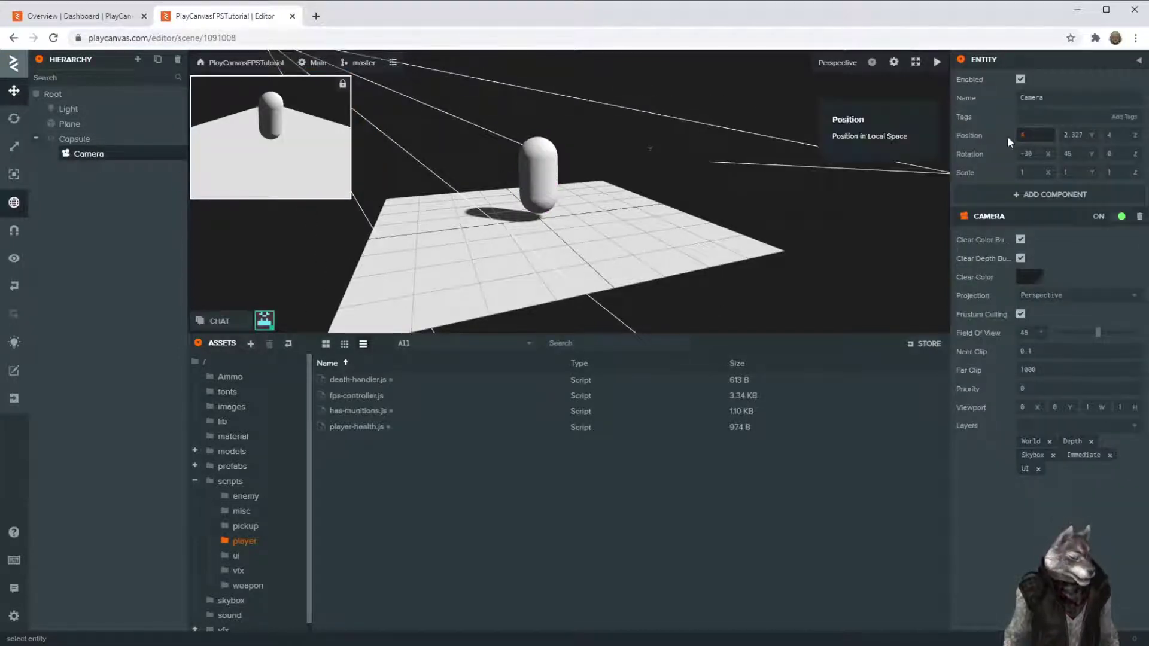
key("Tab")
type("0")
key("Tab")
type("0")
key("Return")
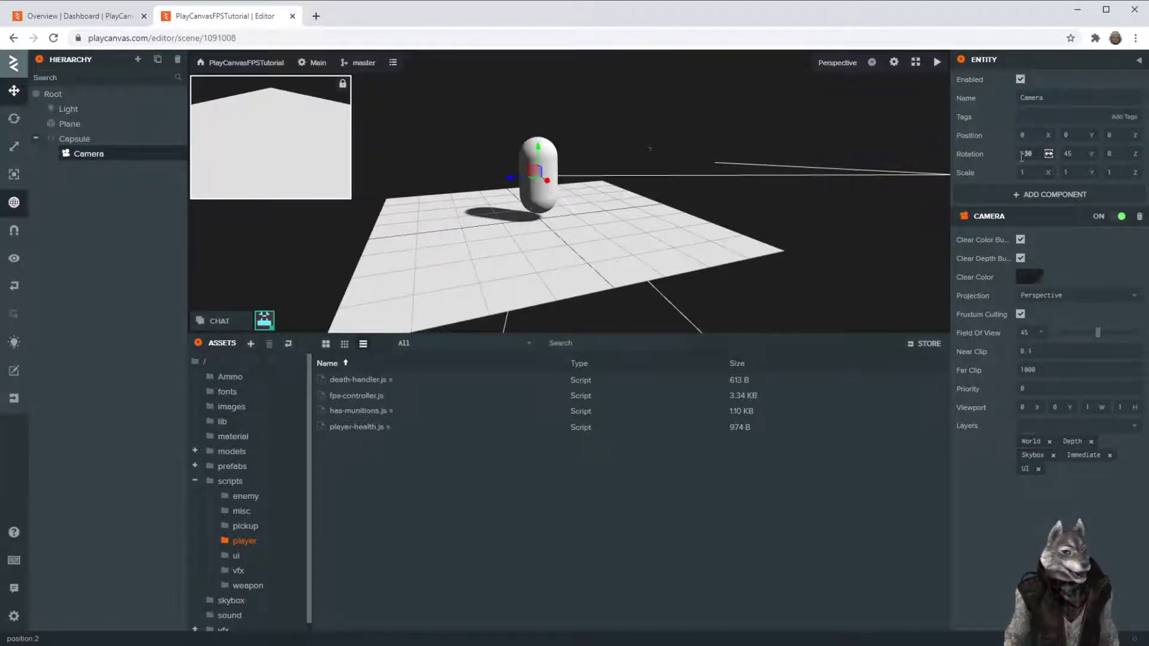
- Set the camera's X and Y rotation to 0
type("0")
key("Tab")
type("0")
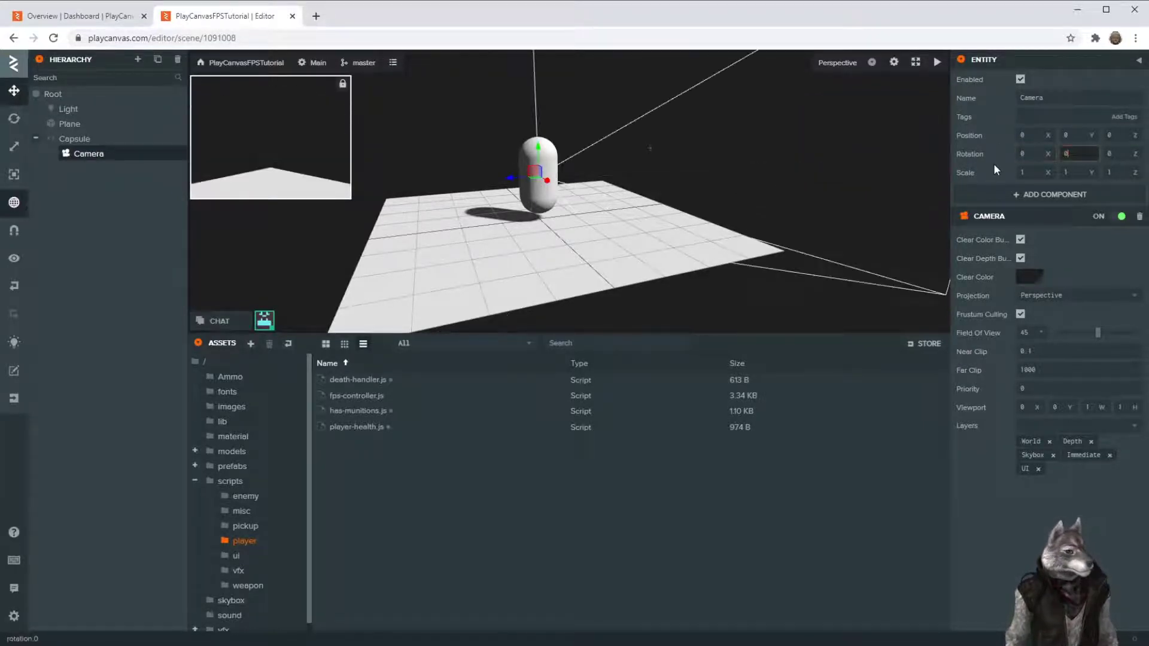
key("Return")
- Enlarge the 3D viewport and examine the capsule with its attached camera from several angles
scroll(601, 227, "up", 3)
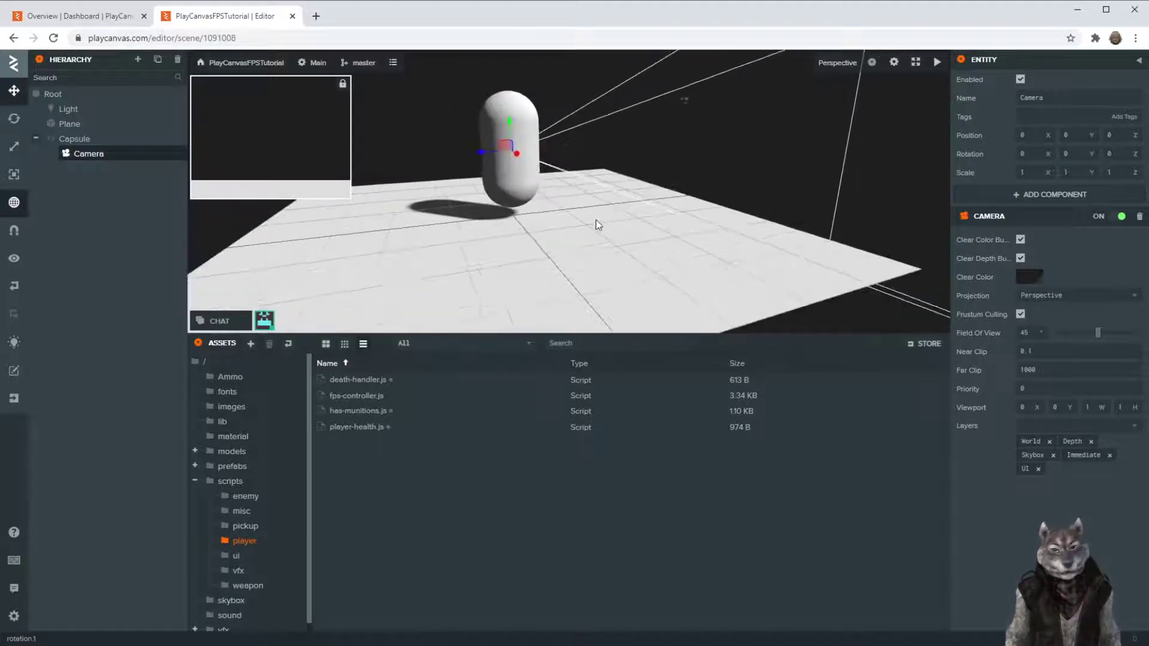
scroll(599, 224, "down", 5)
left_click_drag(736, 345, 737, 569)
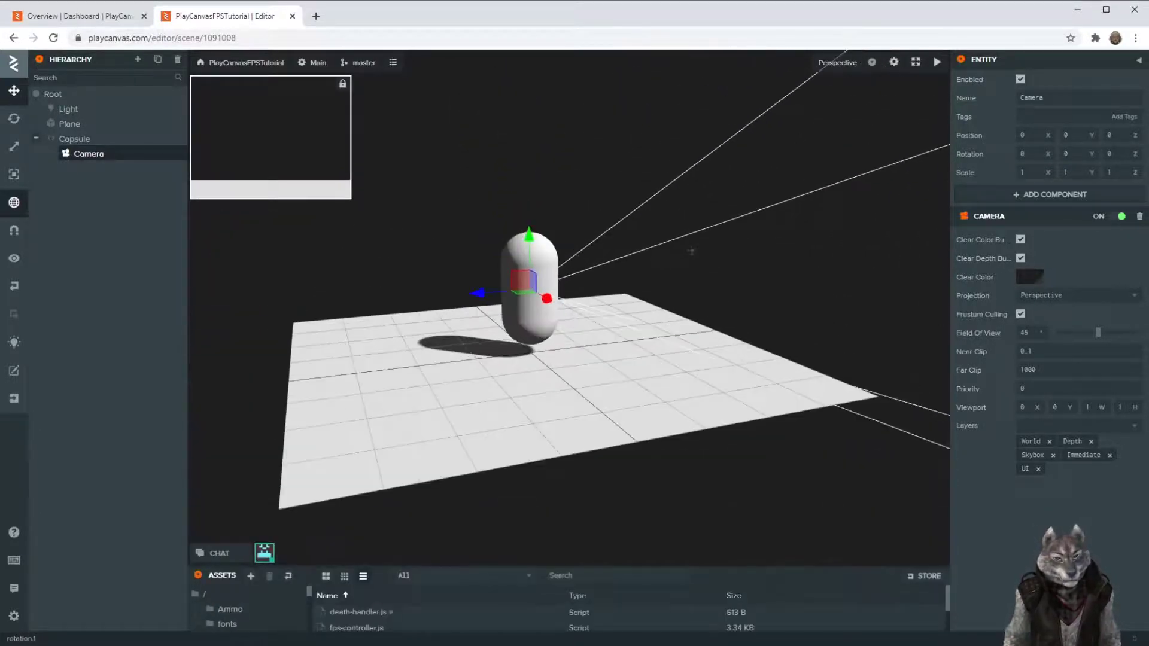
scroll(598, 287, "up", 4)
scroll(506, 227, "down", 2)
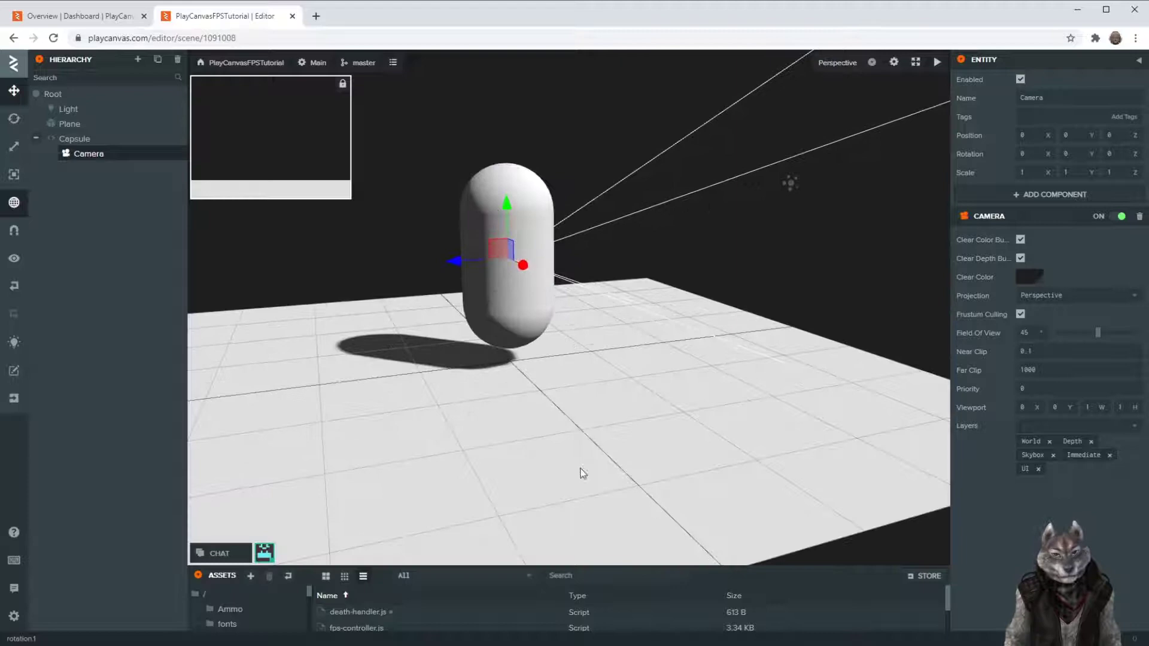
left_click_drag(584, 370, 512, 242)
scroll(641, 343, "down", 4)
left_click_drag(611, 423, 635, 208)
left_click_drag(564, 463, 584, 312)
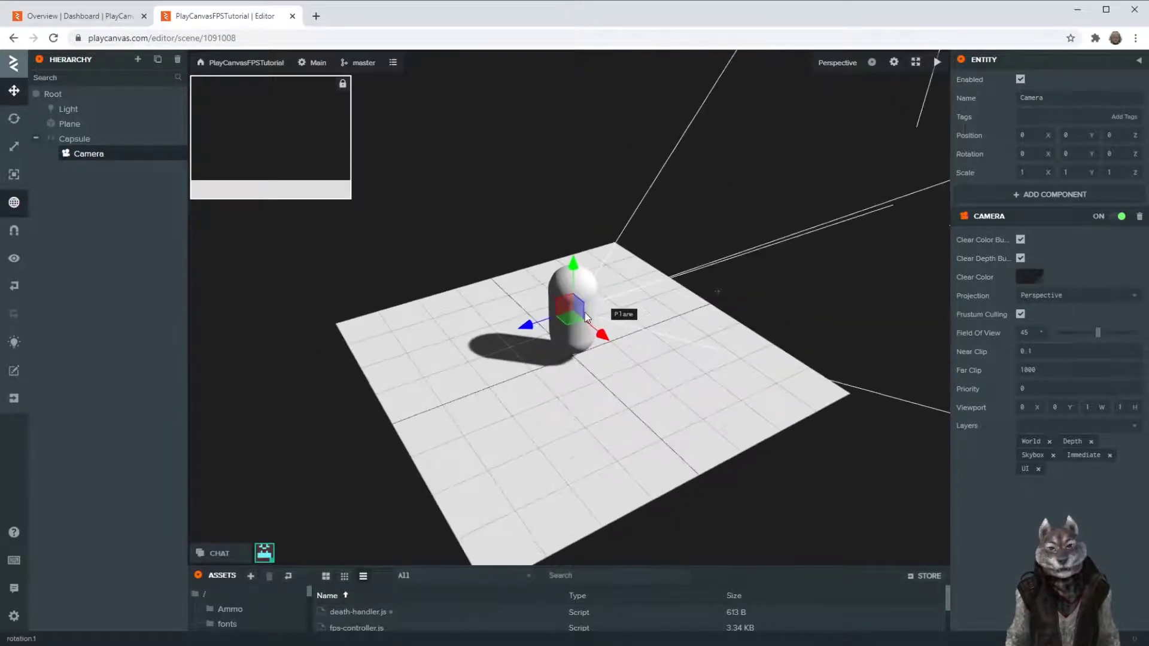
left_click_drag(545, 398, 511, 371)
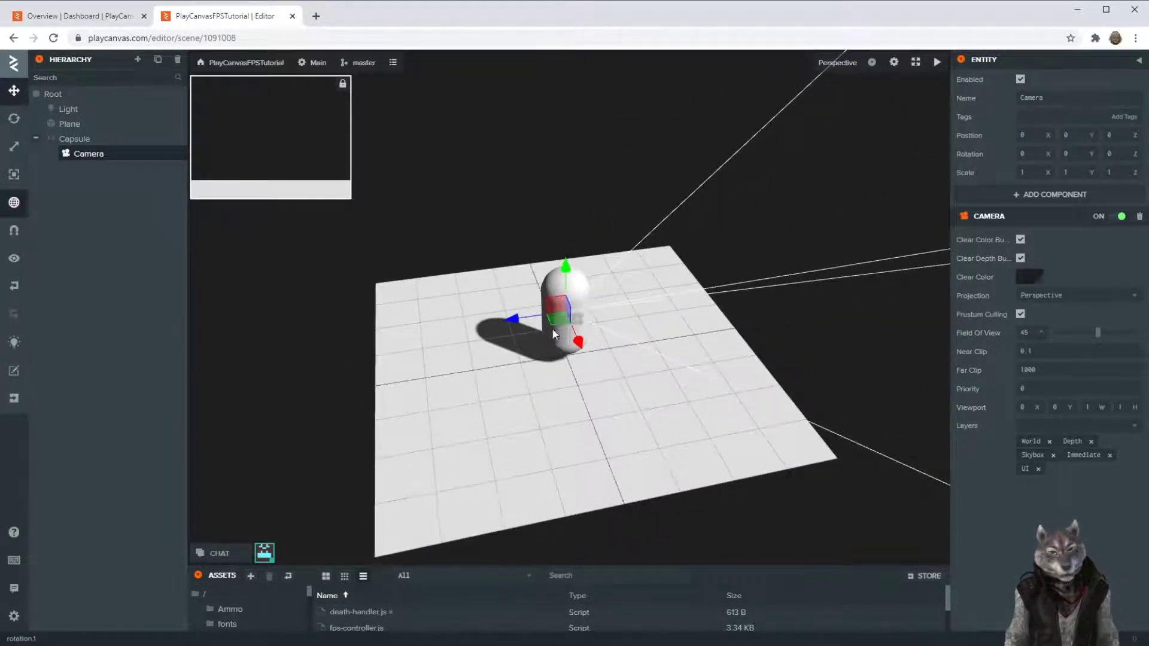
- Rename the Capsule entity as Player
left_click_drag(553, 326, 544, 330)
key("ctrl+z")
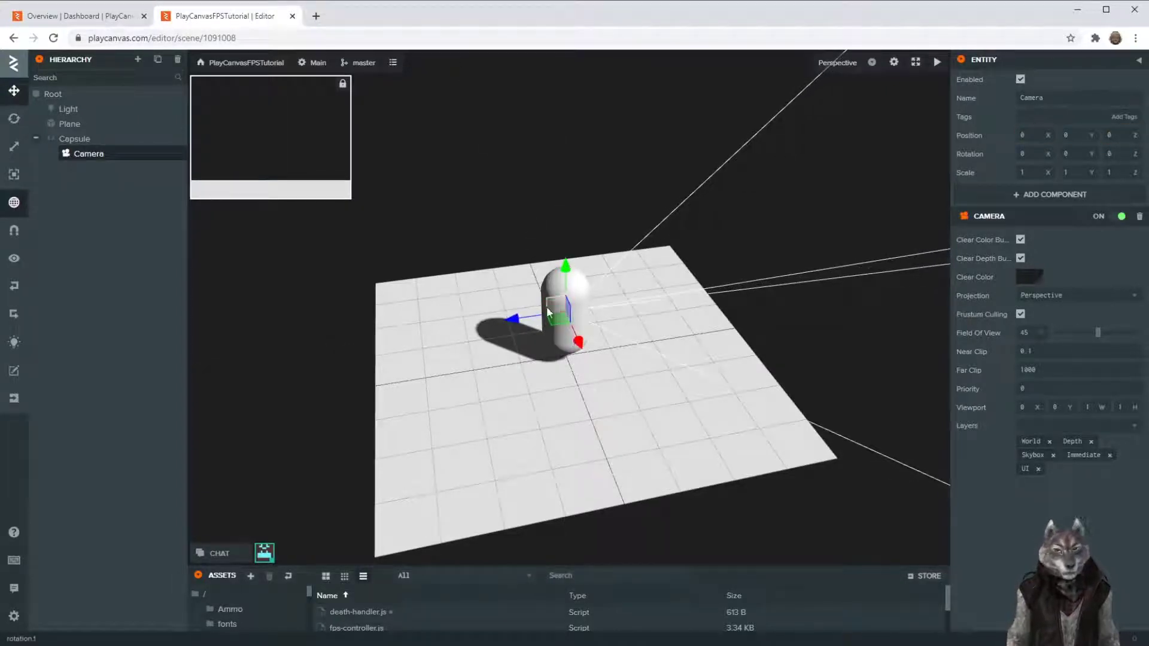
left_click(82, 140)
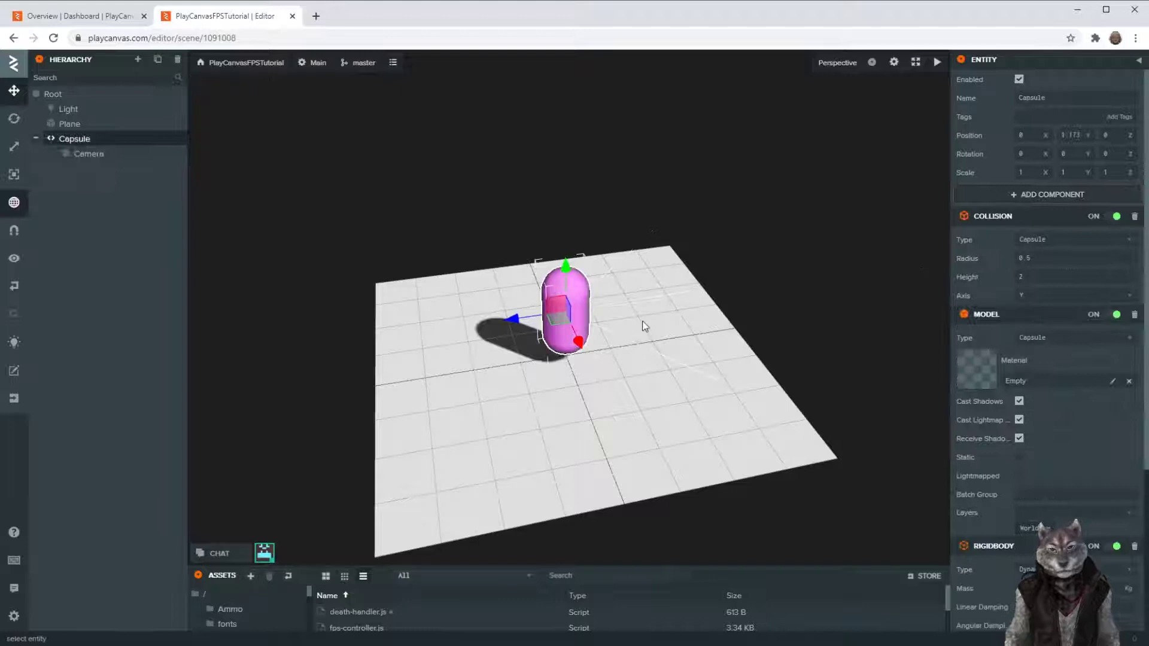
double_click(1032, 98)
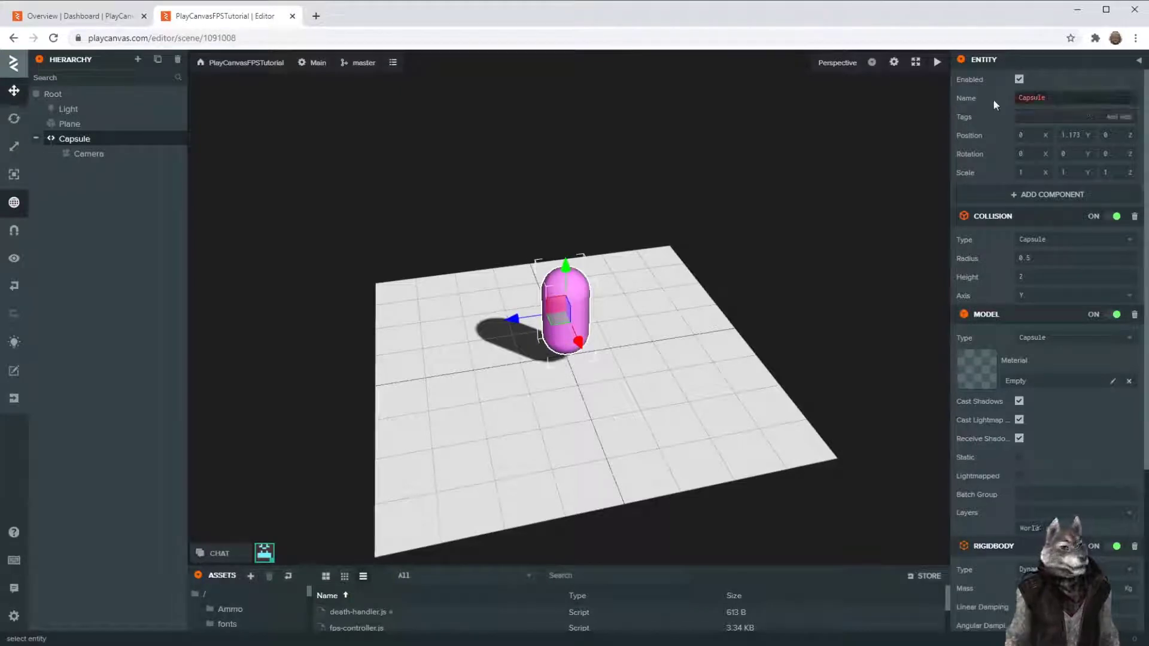
type("Player")
key("Return")
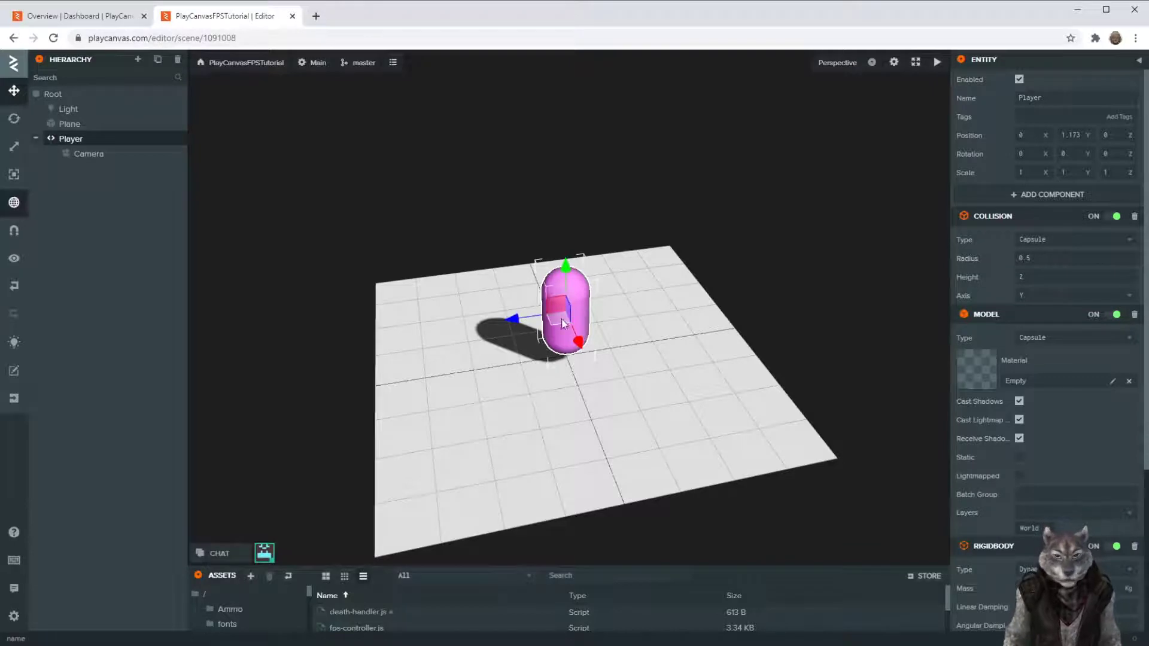
- Move the Player with its attached camera across the plane to about X 1.14, Z 1.36
left_click_drag(562, 323, 422, 371)
left_click(90, 154)
key("ctrl+z")
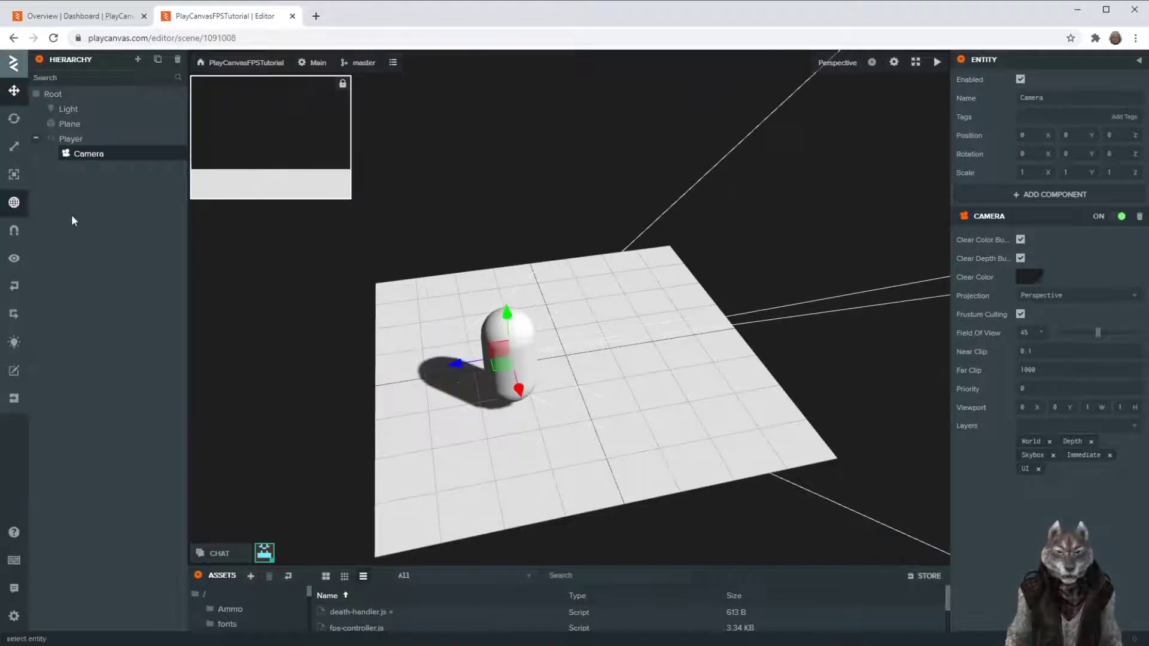
left_click(71, 138)
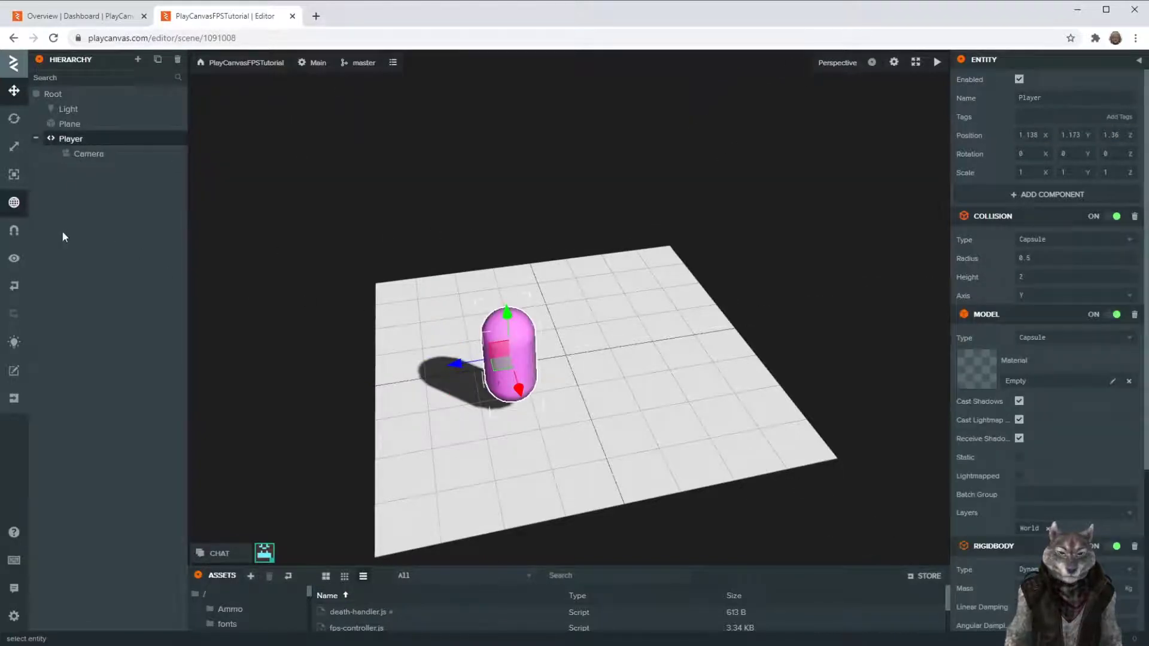
- Pin the Camera's preview in the viewport and move the Player to about X 0.27, Z 0.89
left_click(90, 155)
left_click(343, 85)
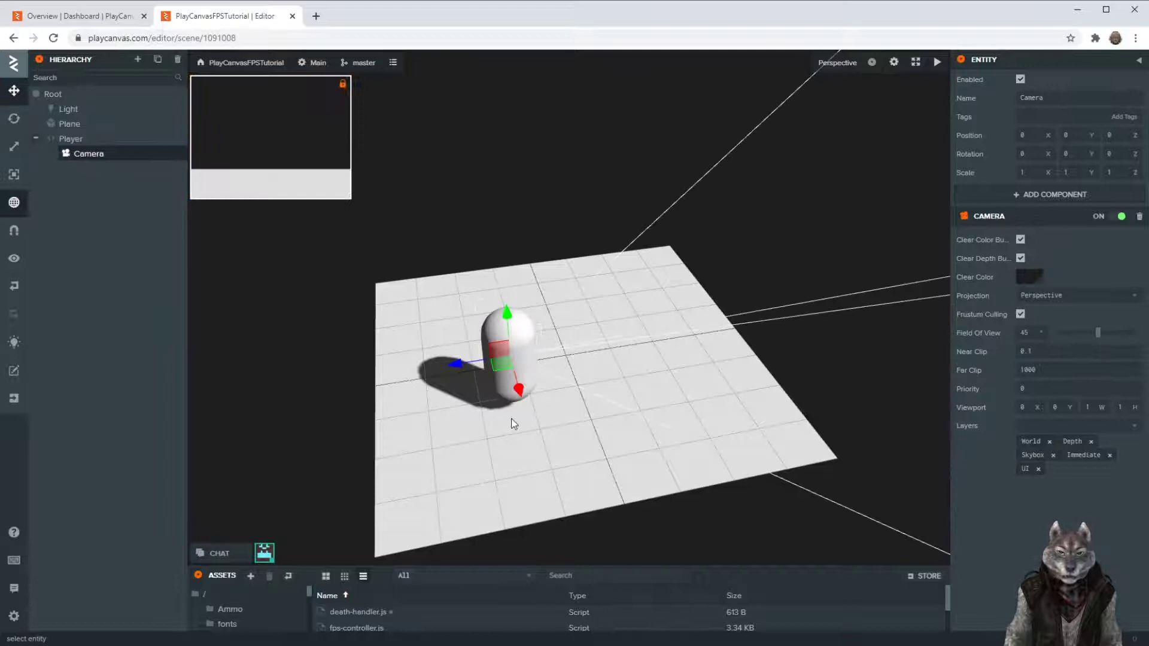
left_click_drag(500, 368, 523, 337)
key("ctrl+z")
left_click(71, 142)
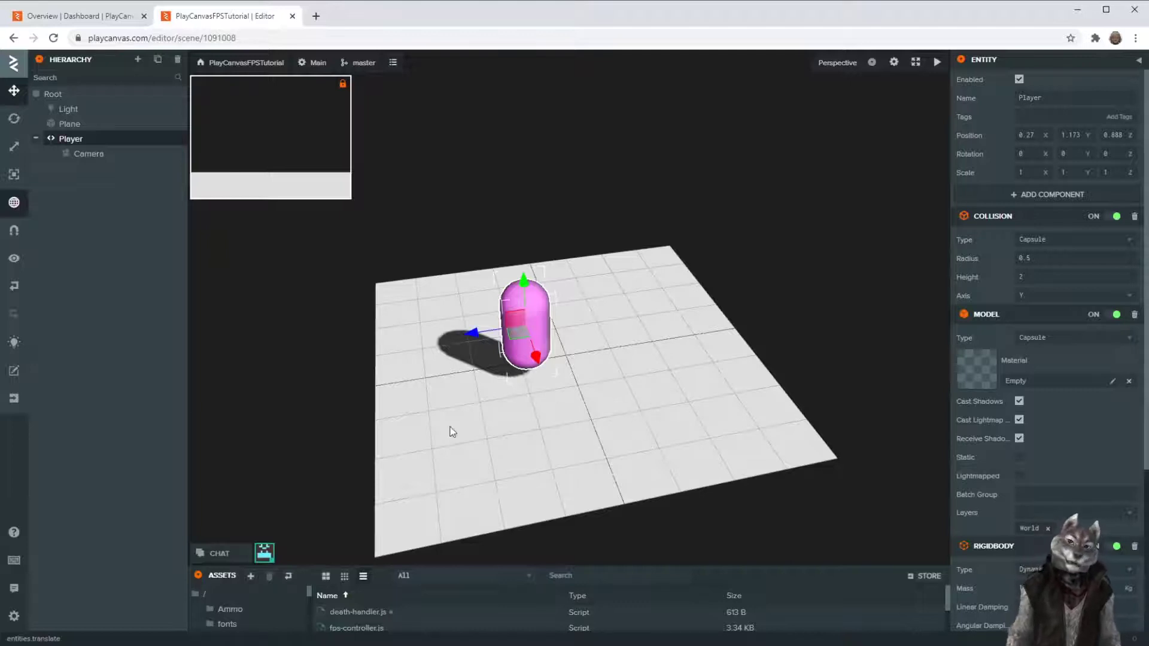
- Rename the Plane entity as Floor
left_click(69, 123)
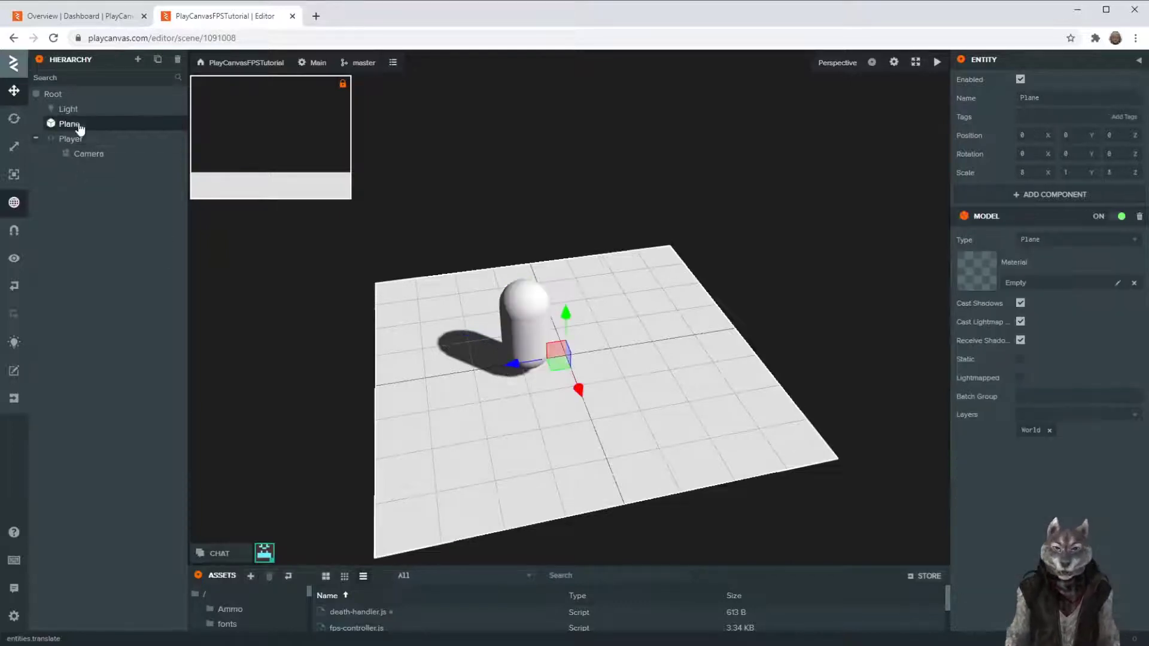
left_click(1060, 101)
type("Fl")
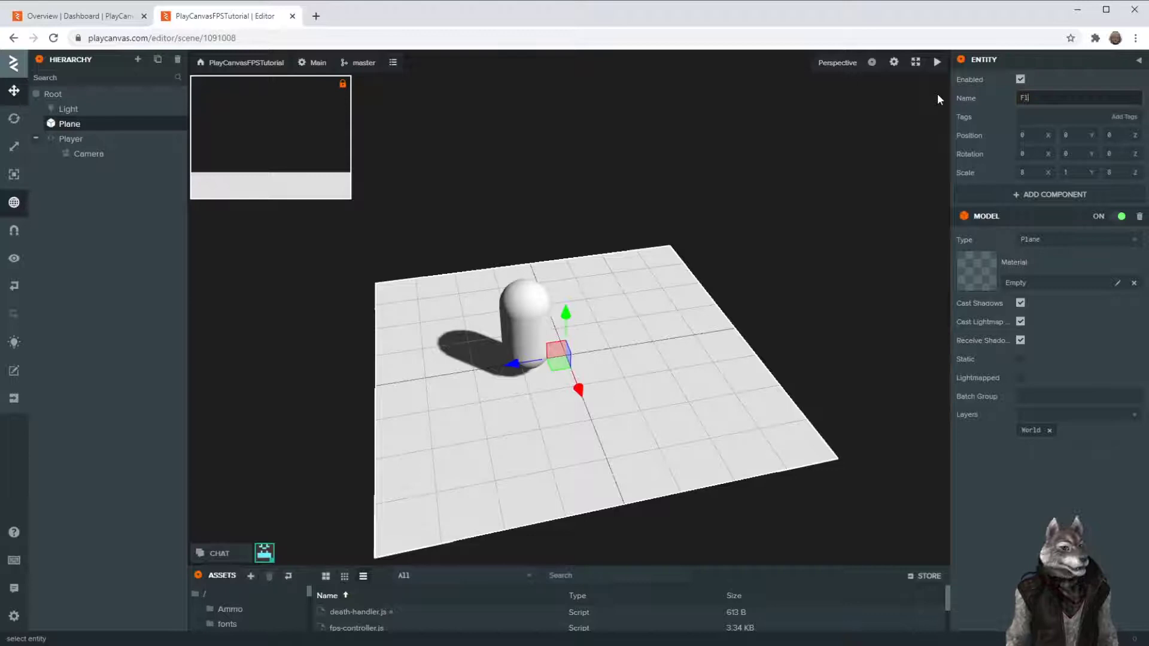
type("oor")
key("Return")
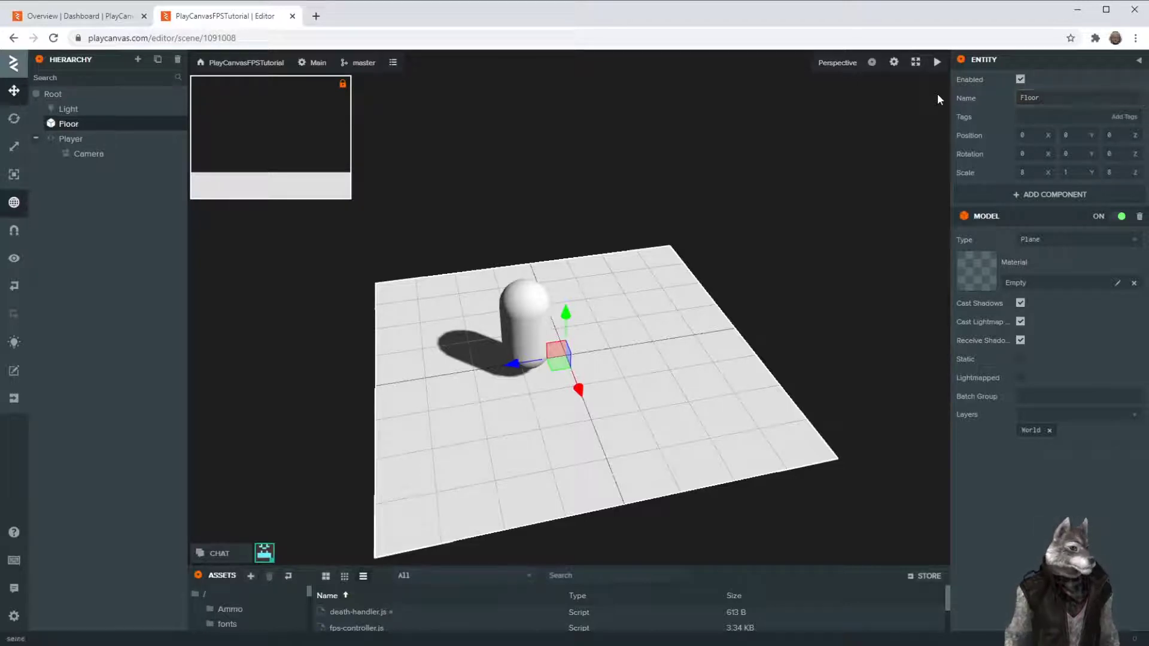
- Add a Collision component and a Rigid Body component to the Floor
left_click(1063, 206)
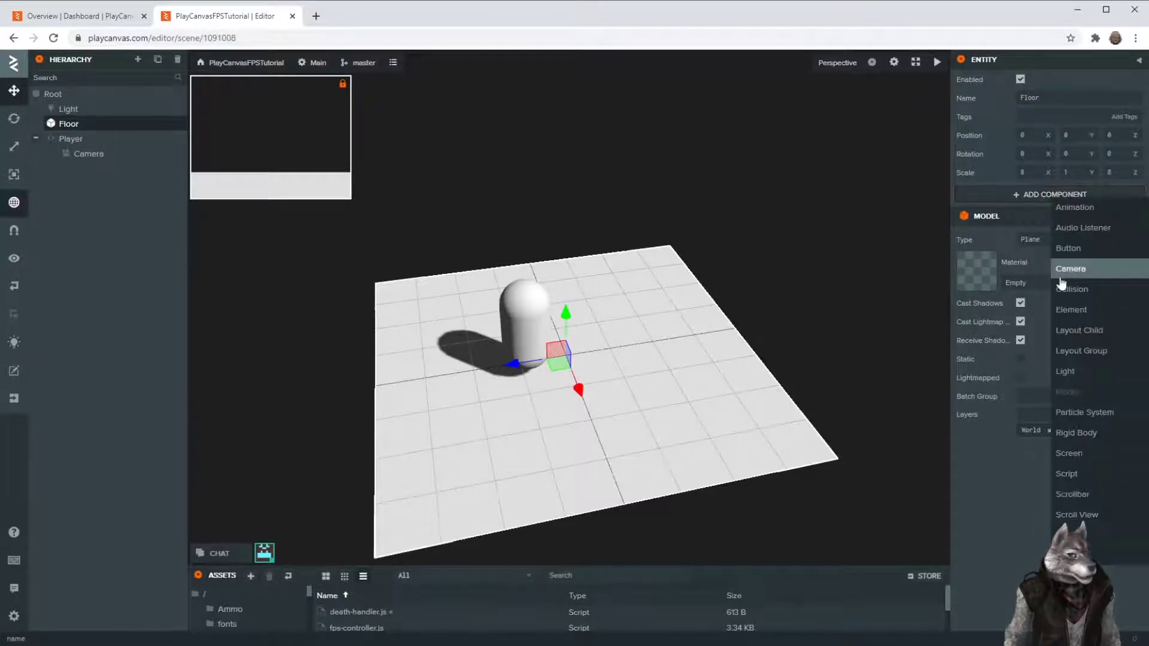
left_click(1077, 288)
left_click(1049, 197)
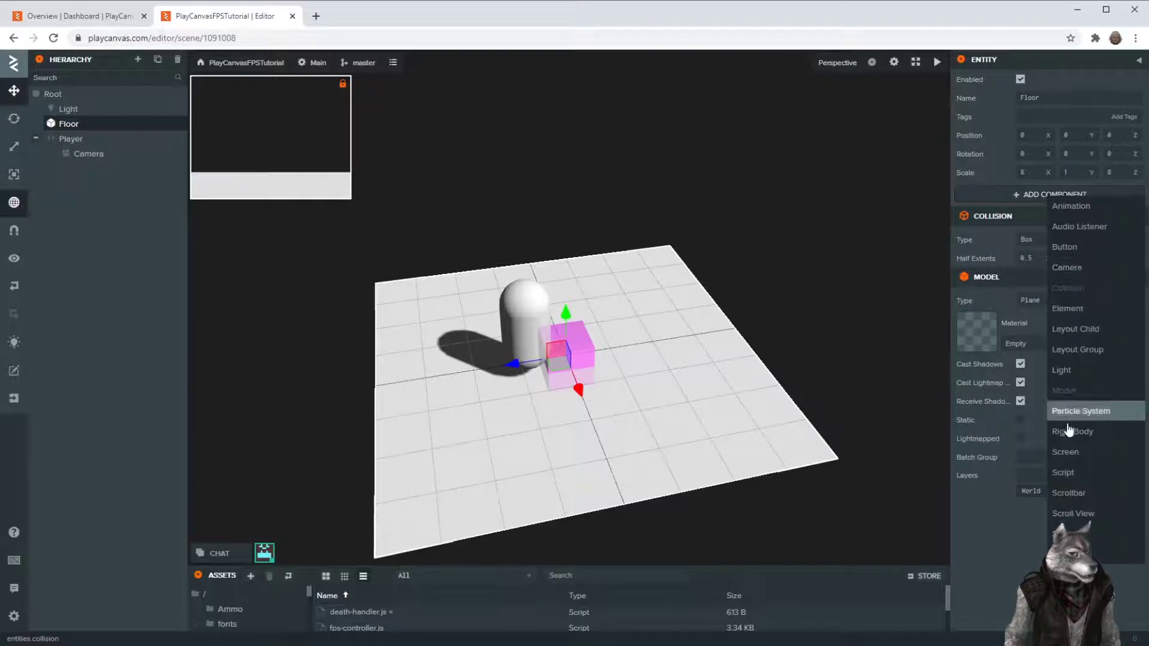
left_click(1027, 431)
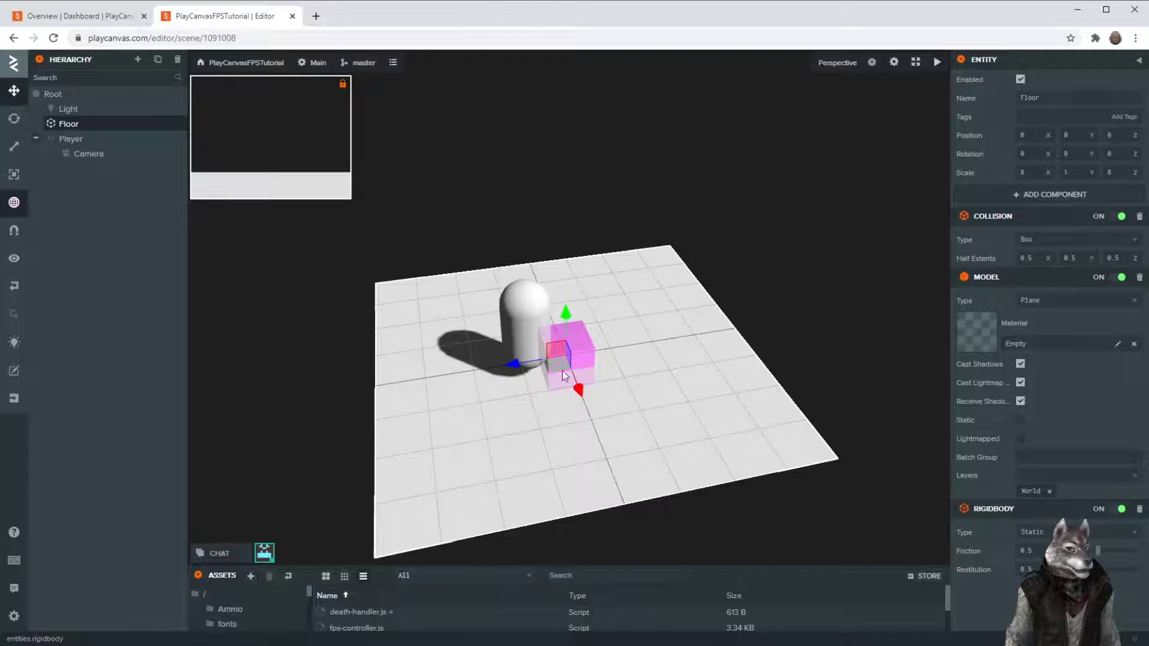
- Set the X and Z half extents of the Floor's box collision to 4
left_click_drag(1048, 256, 1049, 258)
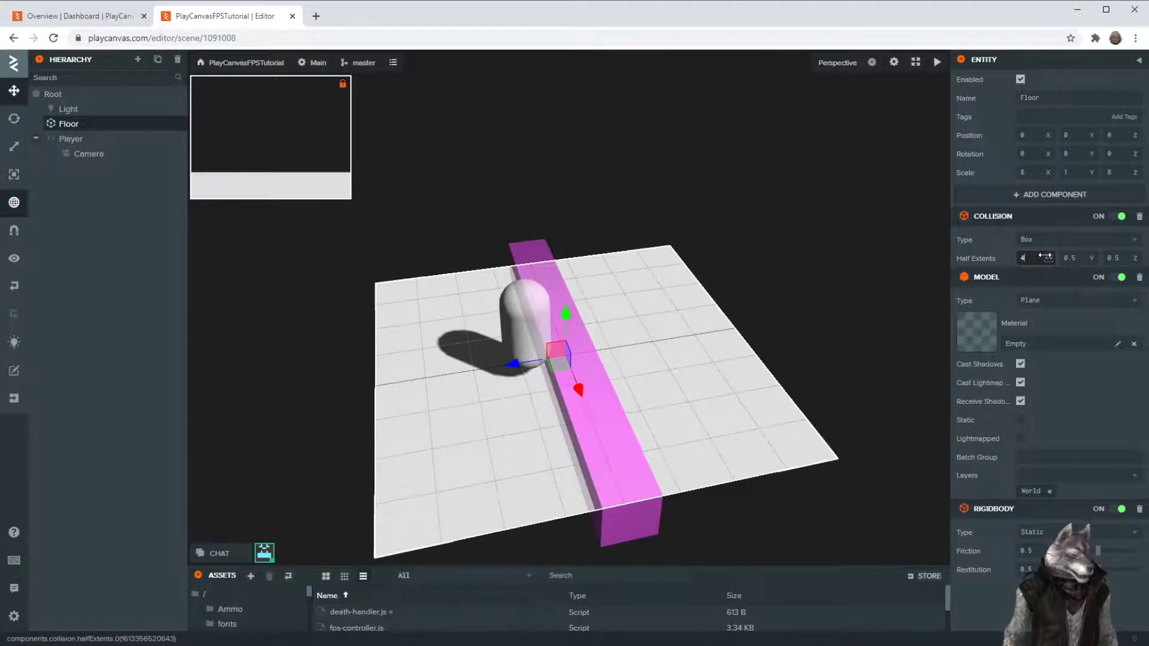
key("Return")
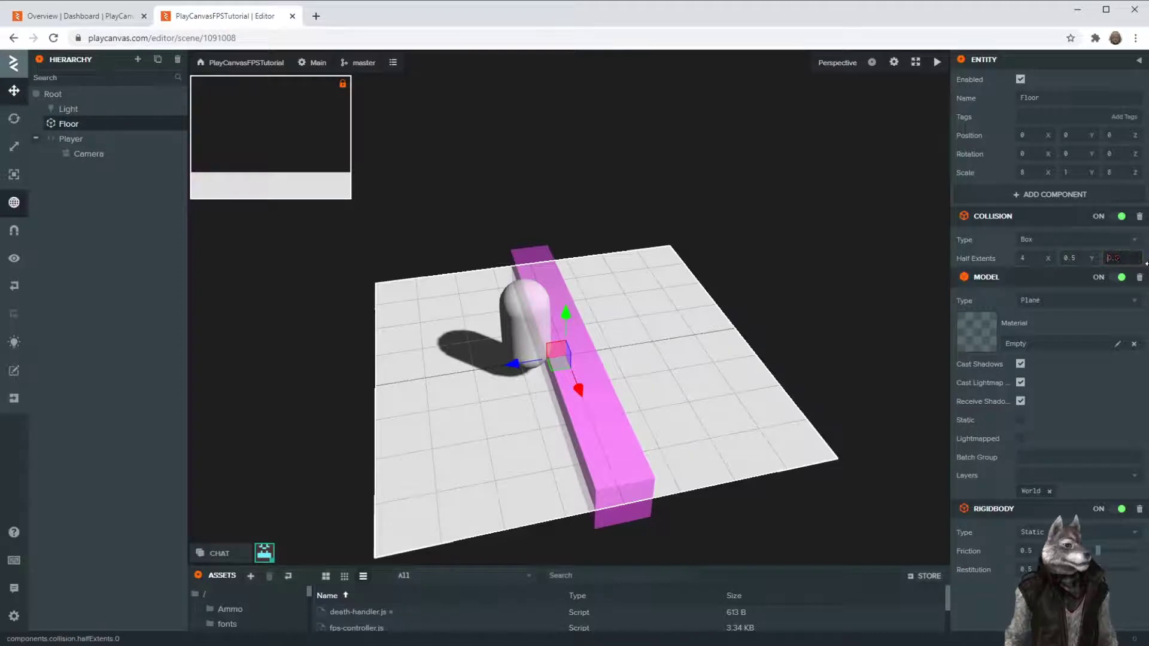
type("4")
key("Return")
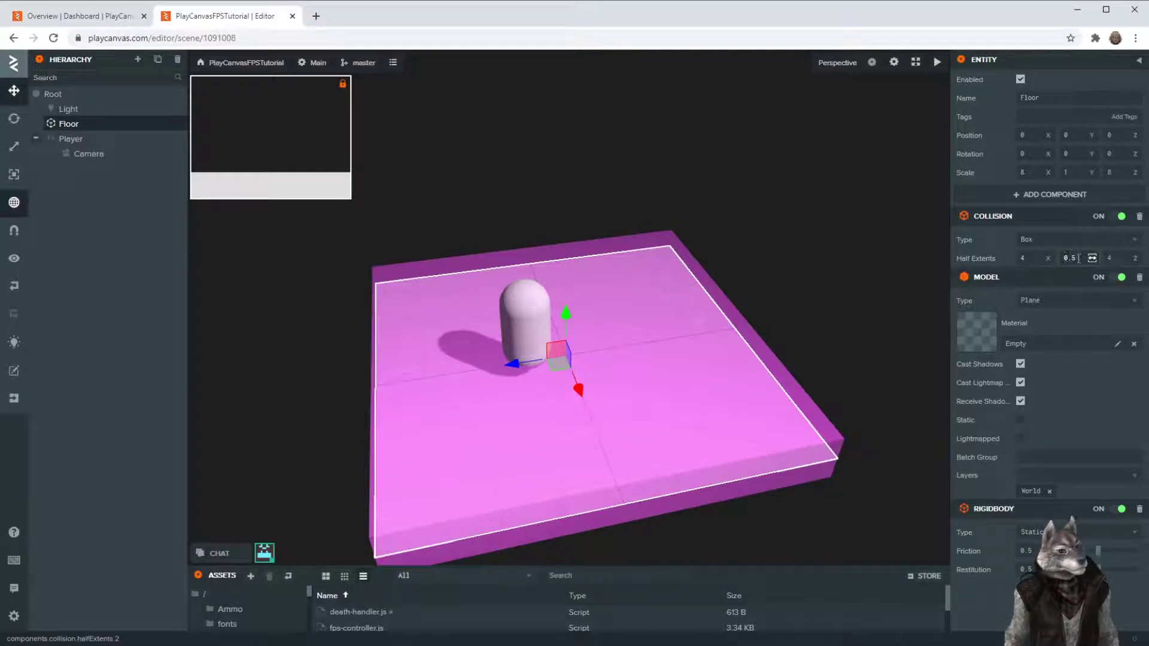
- Flatten the Floor's collision box to a Y half extent of 0.001, keeping its X half extent at 4
left_click_drag(1079, 258, 1058, 268)
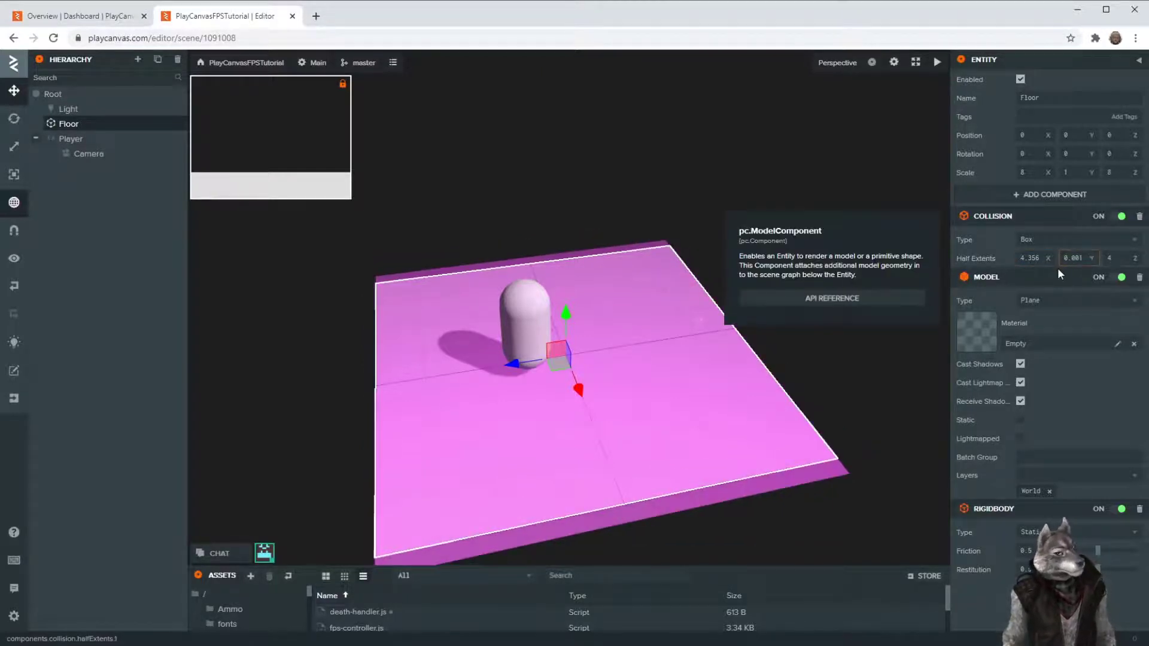
right_click_drag(335, 405, 580, 363)
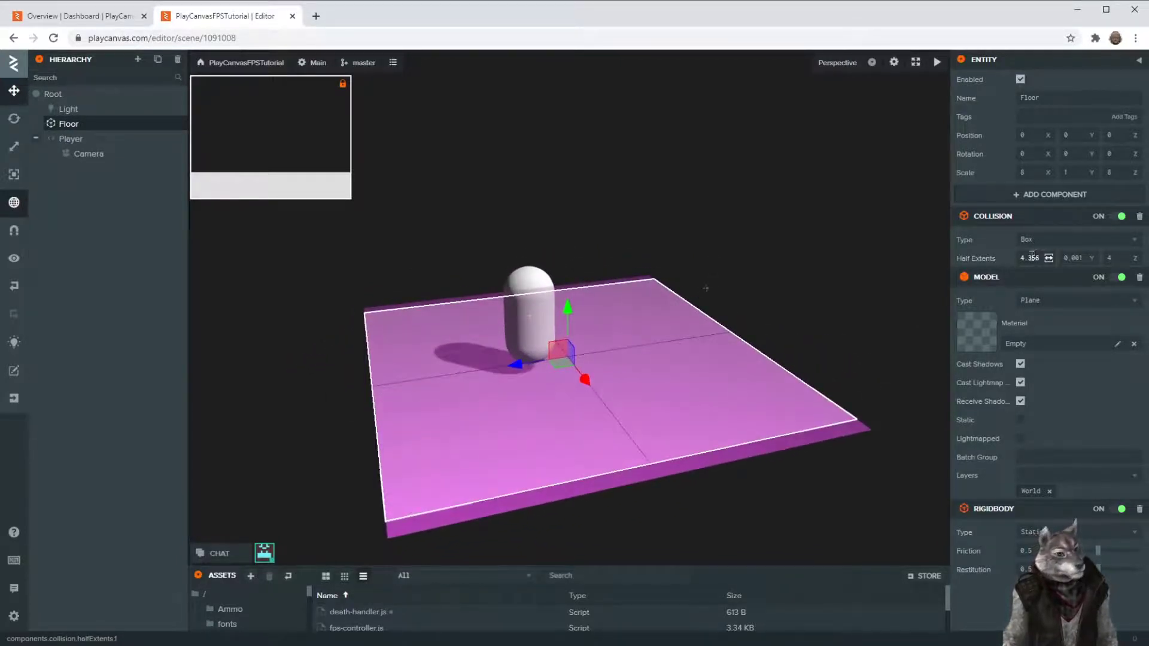
left_click_drag(983, 259, 983, 277)
type("4")
key("Return")
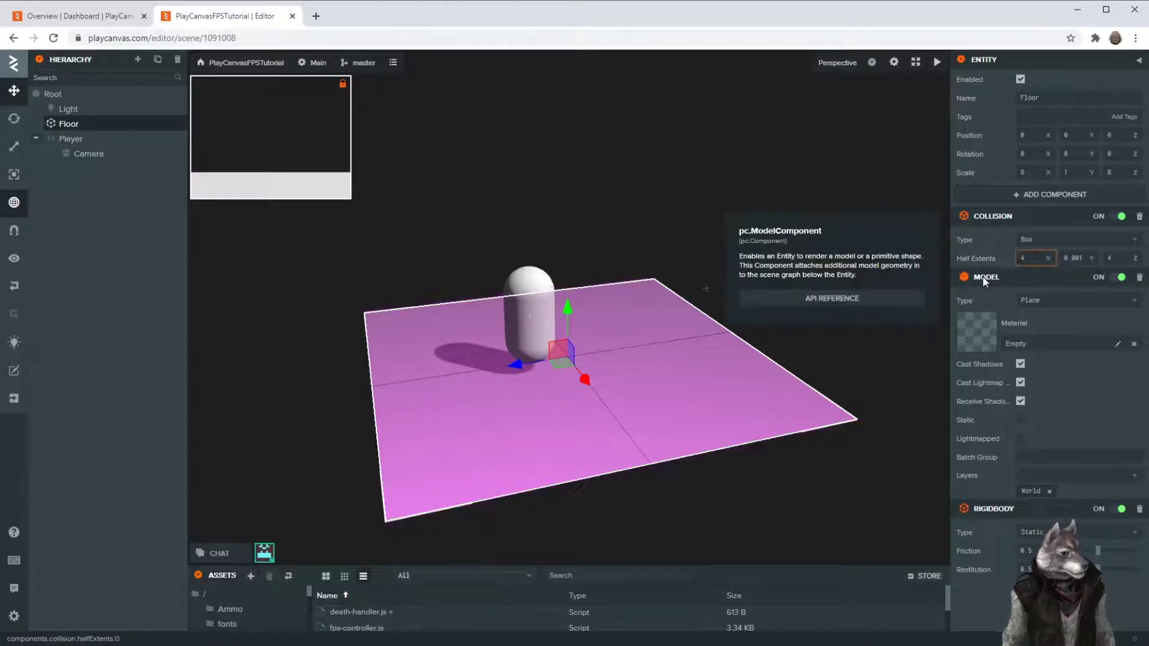
- Move the Player towards the edge of the Floor, to about X 0.22, Z 2.3
mouse_move(269, 452)
left_mouse_down()
mouse_move(300, 313)
mouse_move(296, 454)
mouse_move(271, 465)
left_mouse_up()
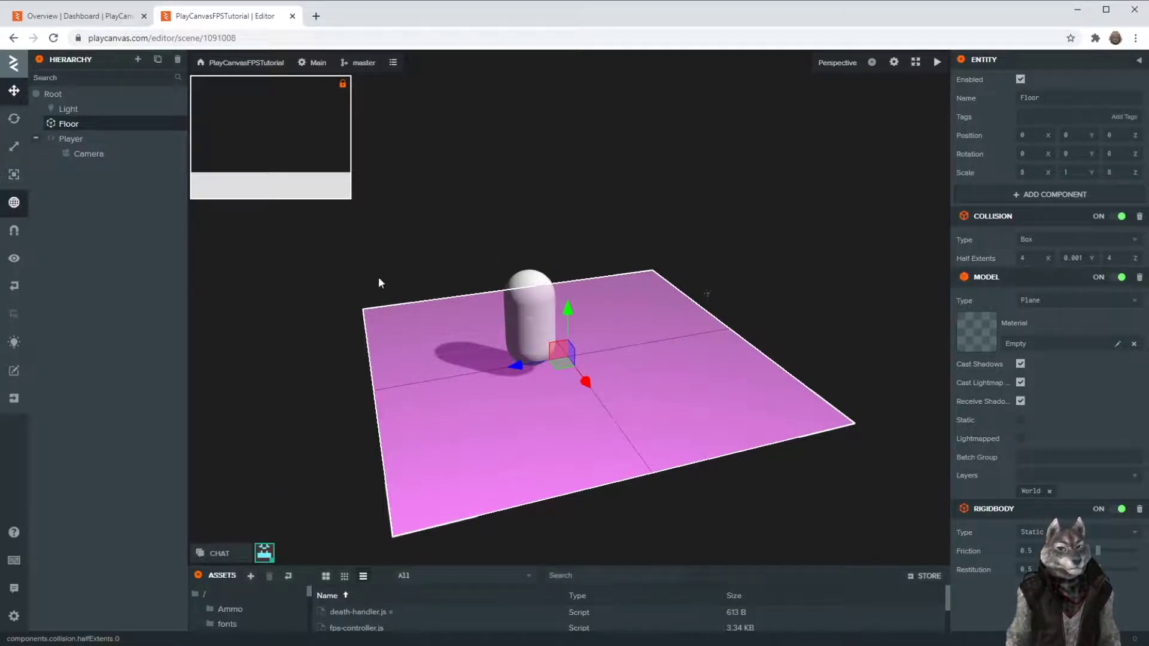
right_click_drag(379, 284, 303, 410)
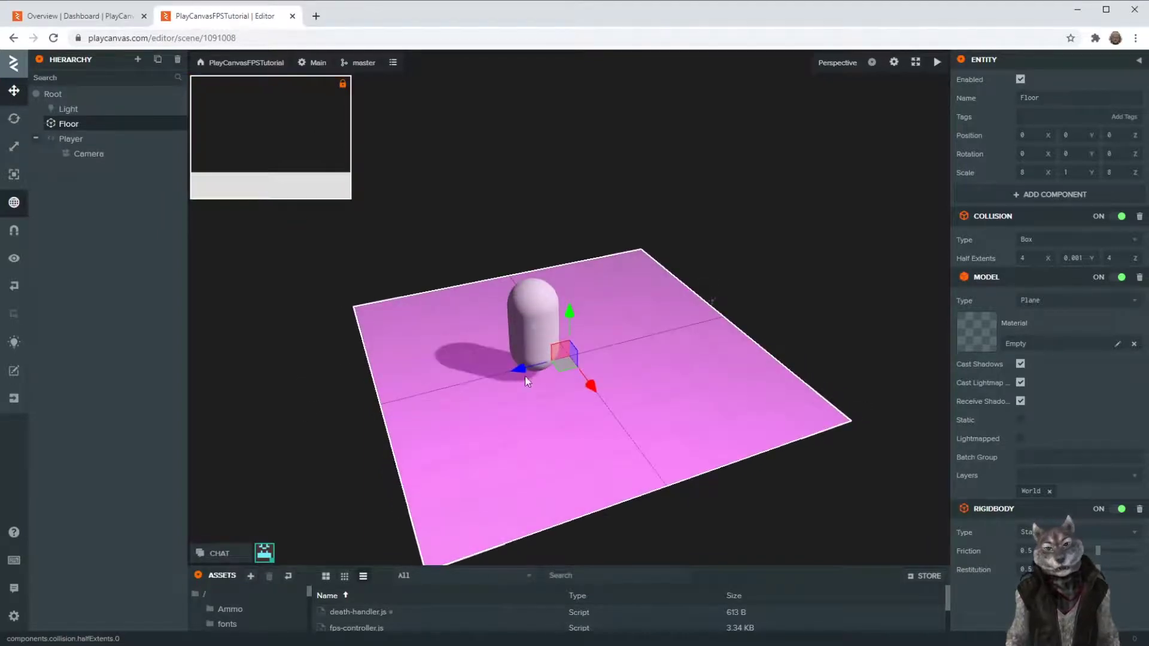
left_click(71, 139)
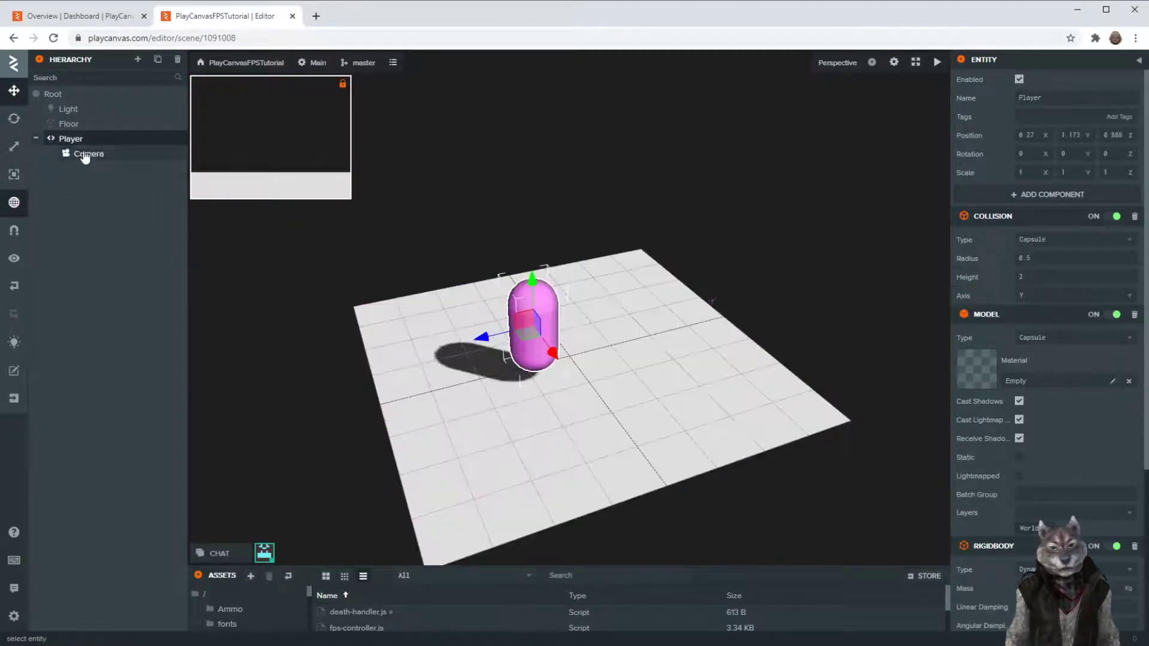
left_click_drag(527, 342, 455, 350)
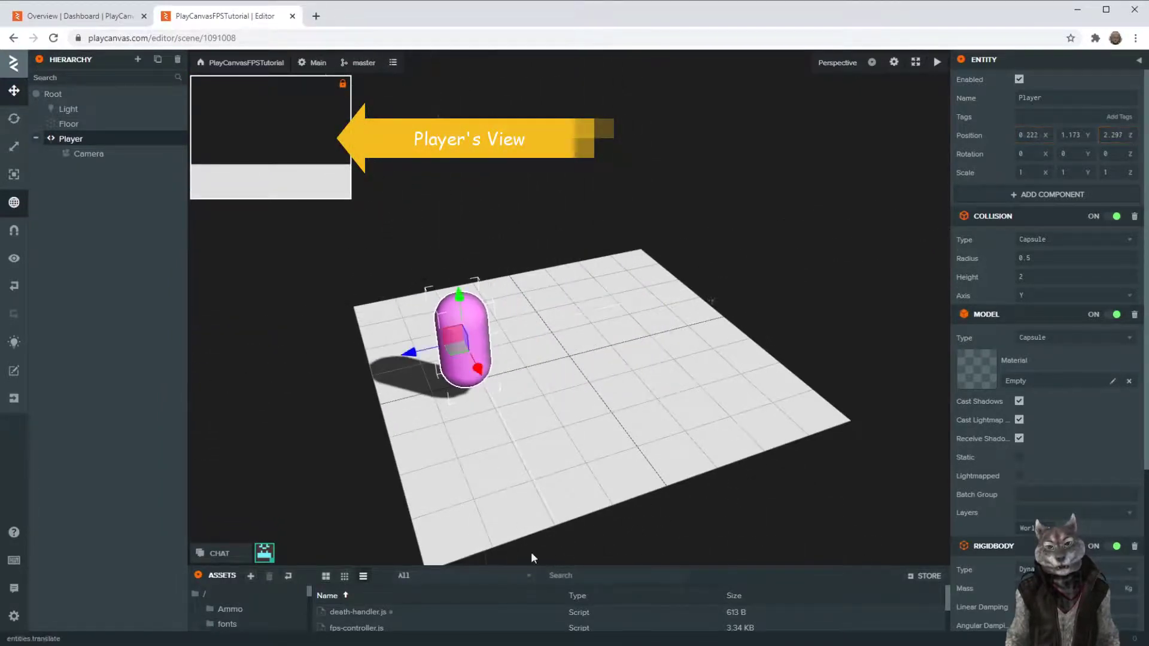
- Create a new Material asset in the material folder of the project assets
left_click_drag(768, 567, 755, 416)
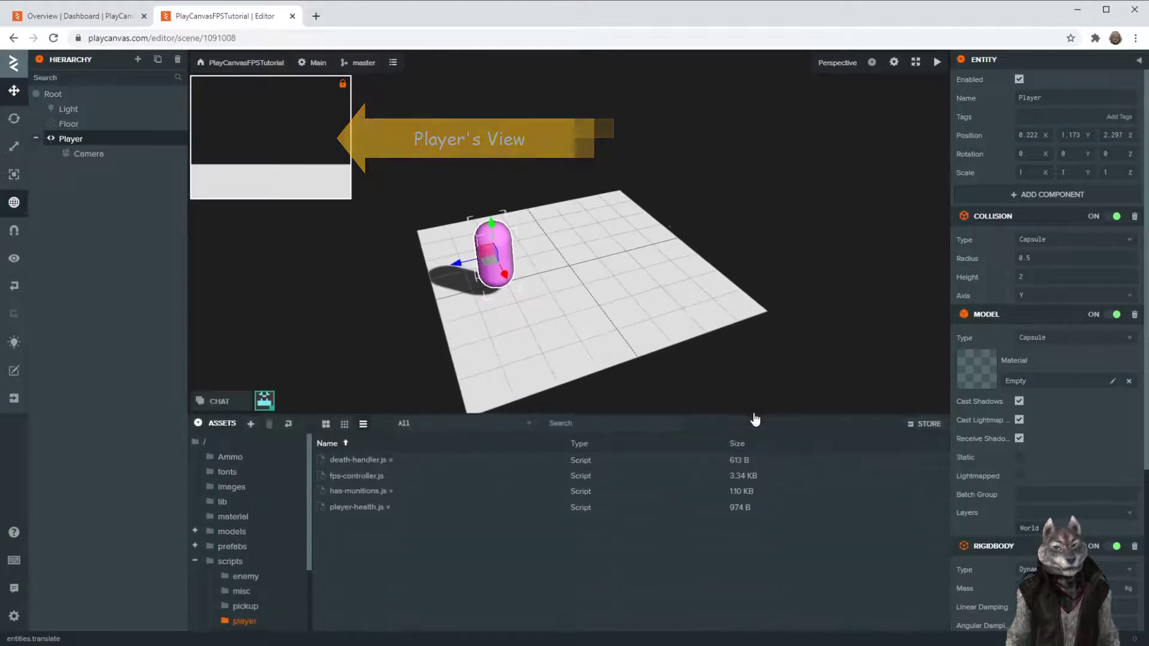
left_click(196, 564)
left_click(231, 518)
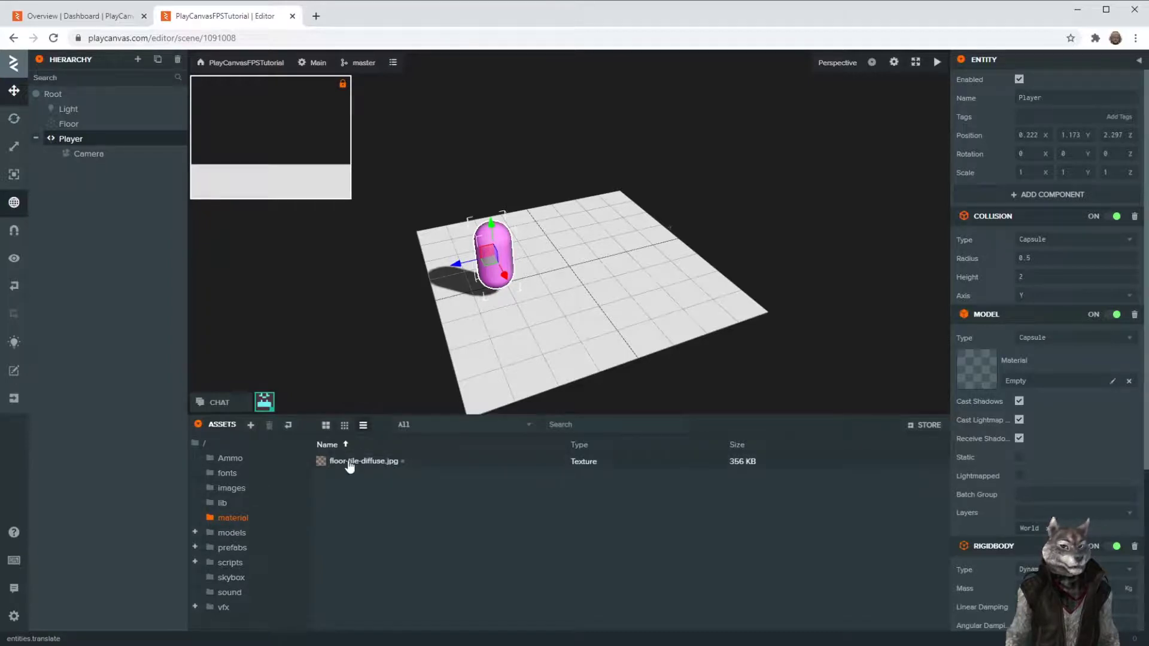
right_click(425, 523)
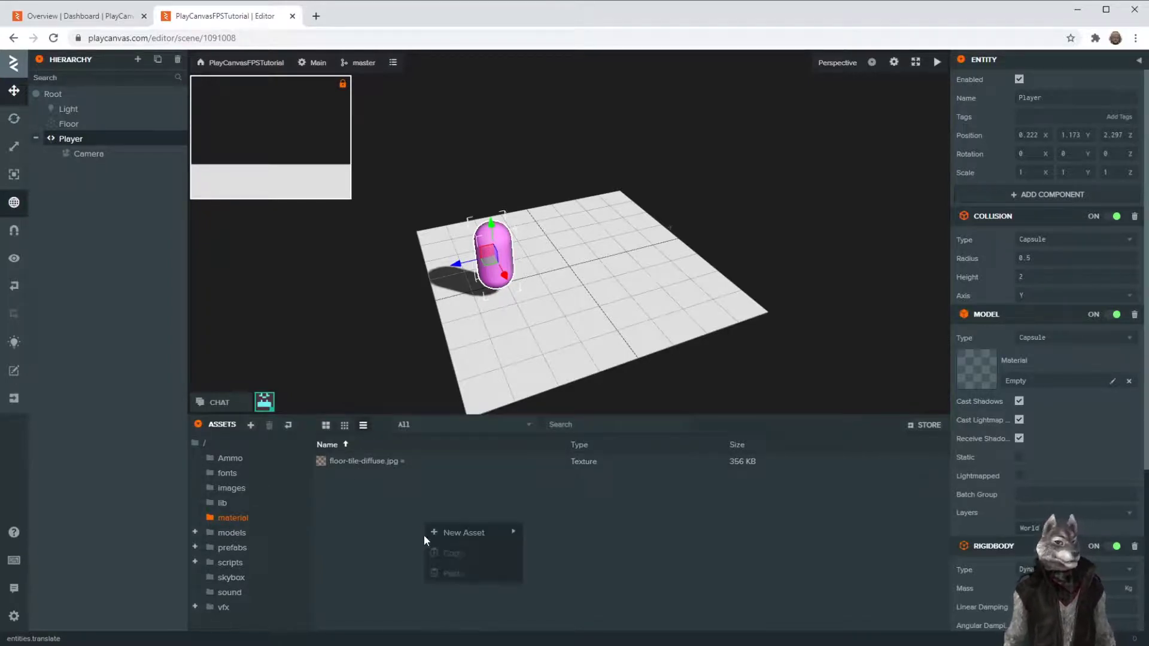
mouse_move(473, 534)
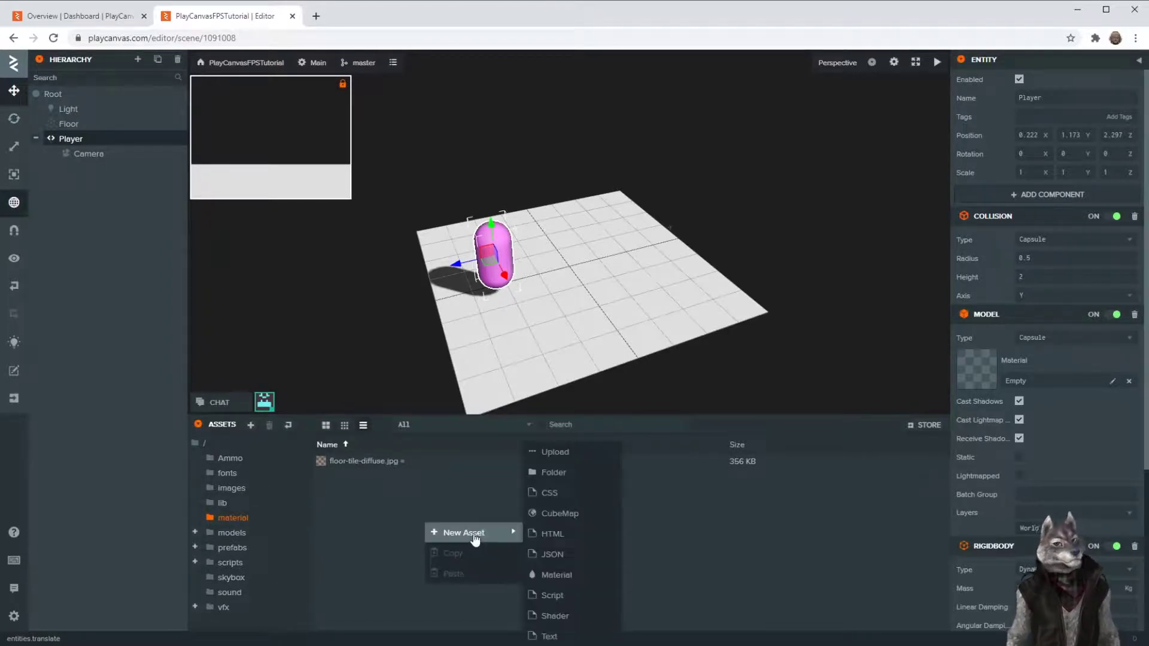
left_click(559, 575)
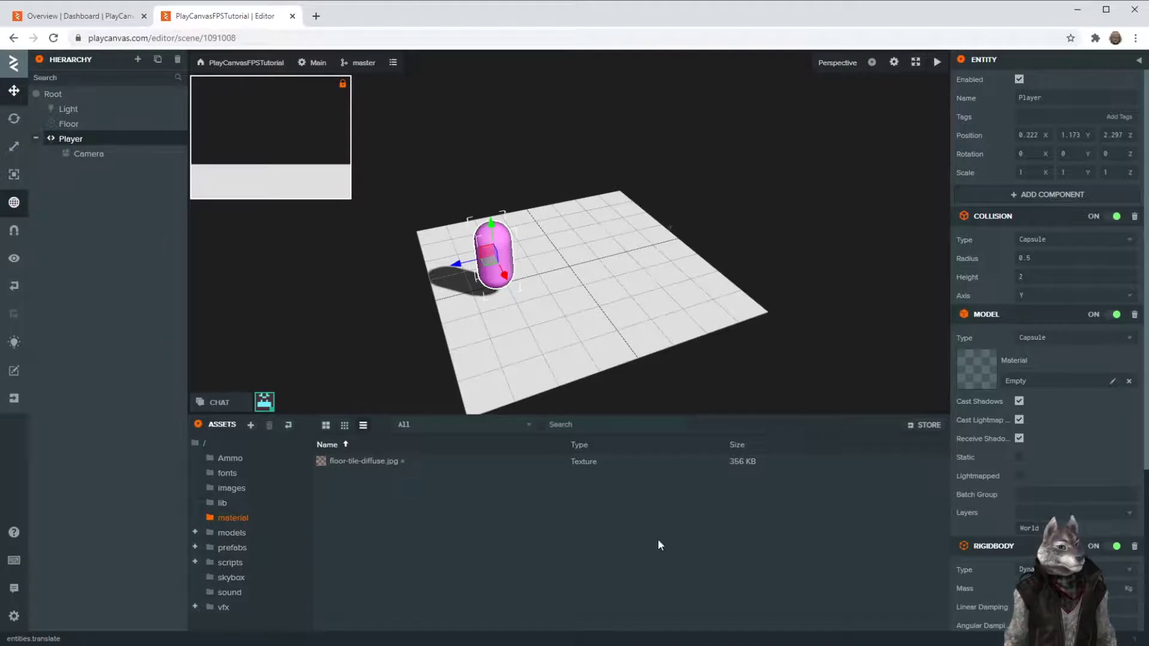
right_click(384, 506)
mouse_move(398, 513)
left_click(520, 575)
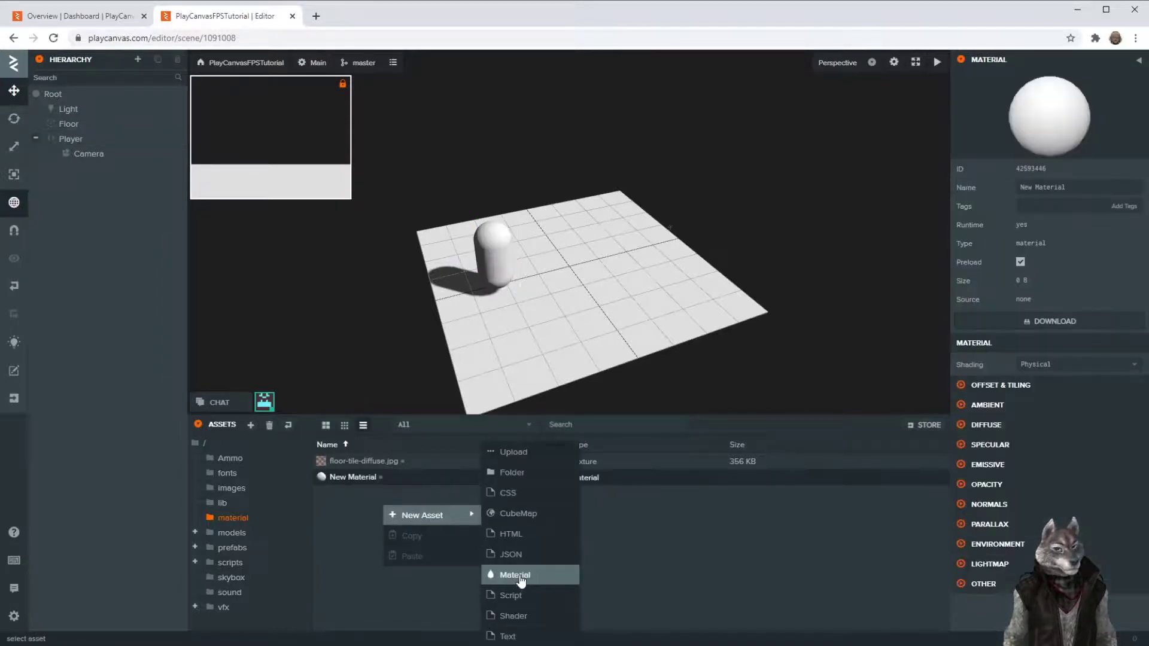
- Rename the new material as floor.mat
left_click(1071, 190)
key("ctrl+a")
key("BackSpace")
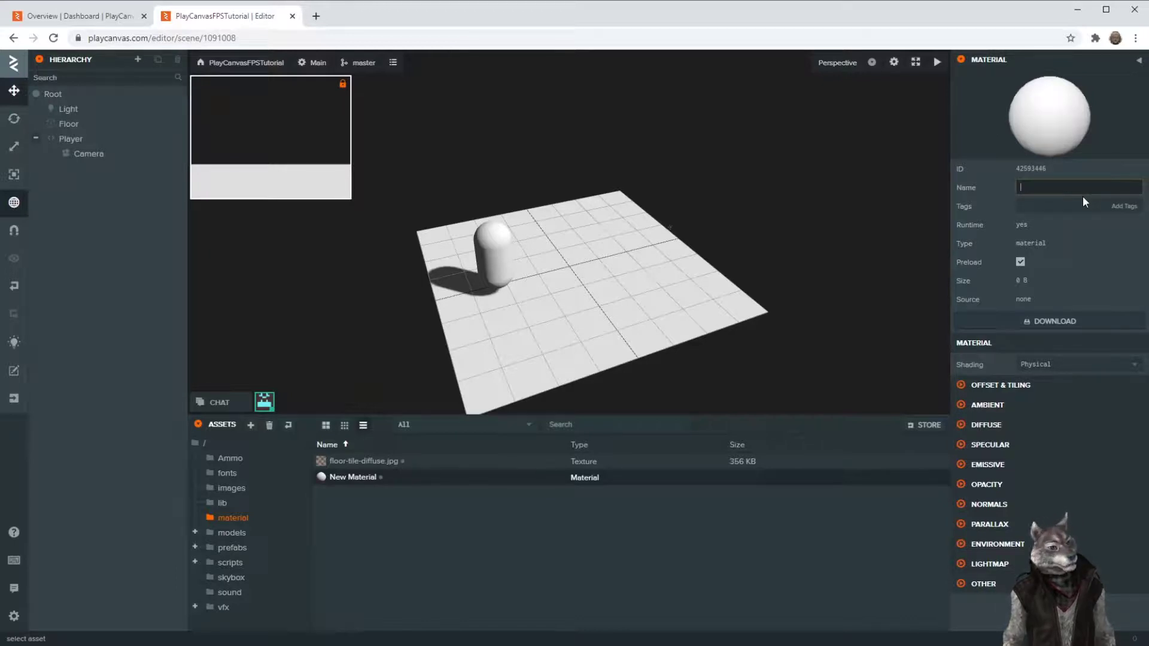
type("floor.mat")
key("Return")
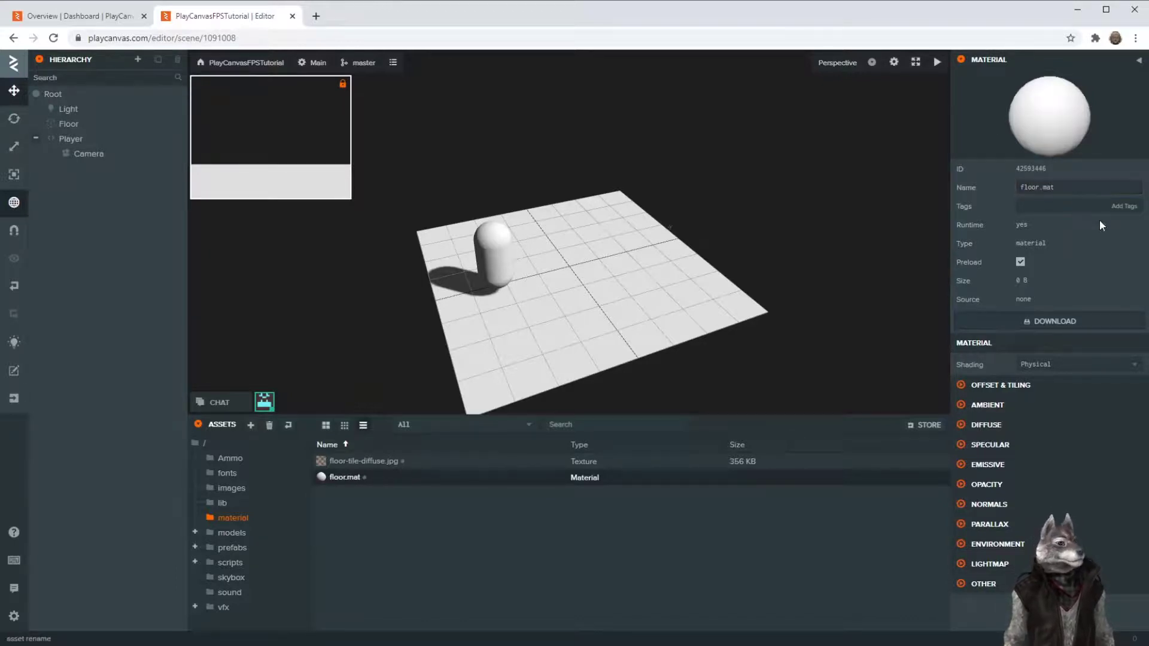
- Assign floor-tile-diffuse.jpg as the diffuse texture of floor.mat and apply the material to the Floor
left_click(967, 425)
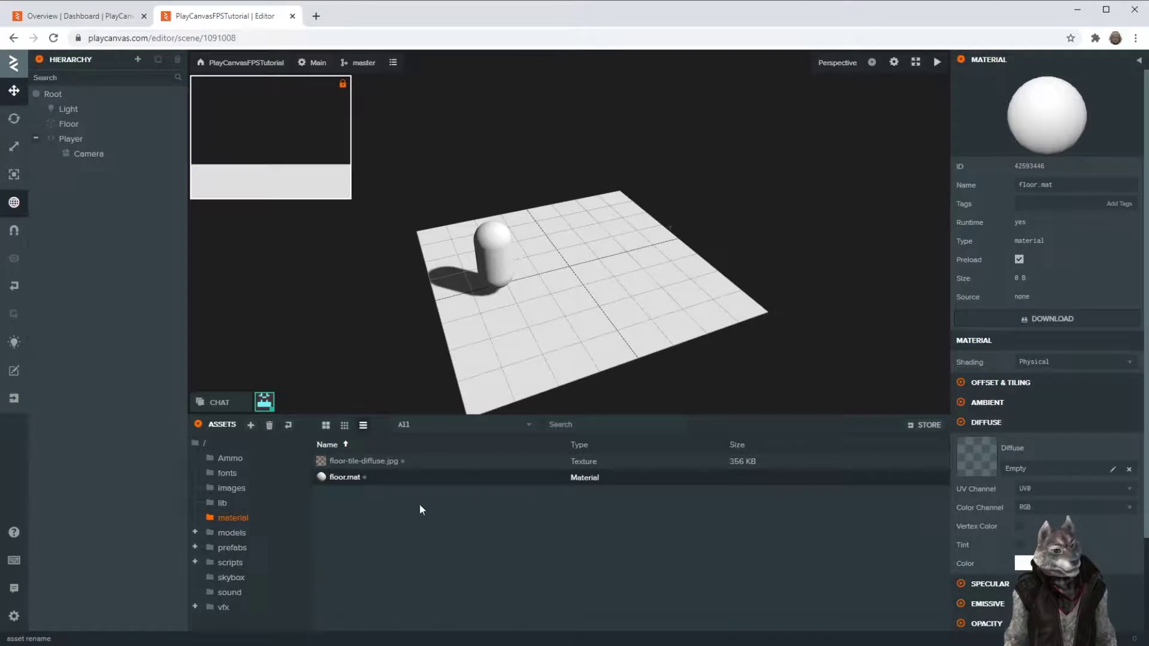
left_click_drag(368, 462, 979, 455)
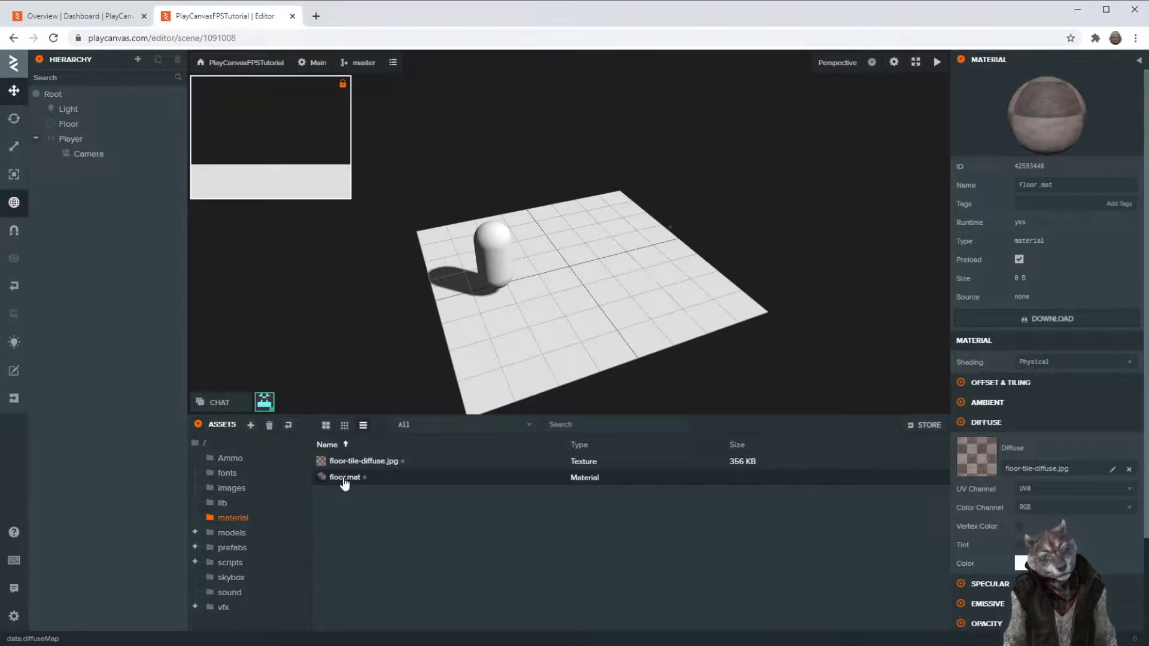
left_click_drag(344, 483, 549, 327)
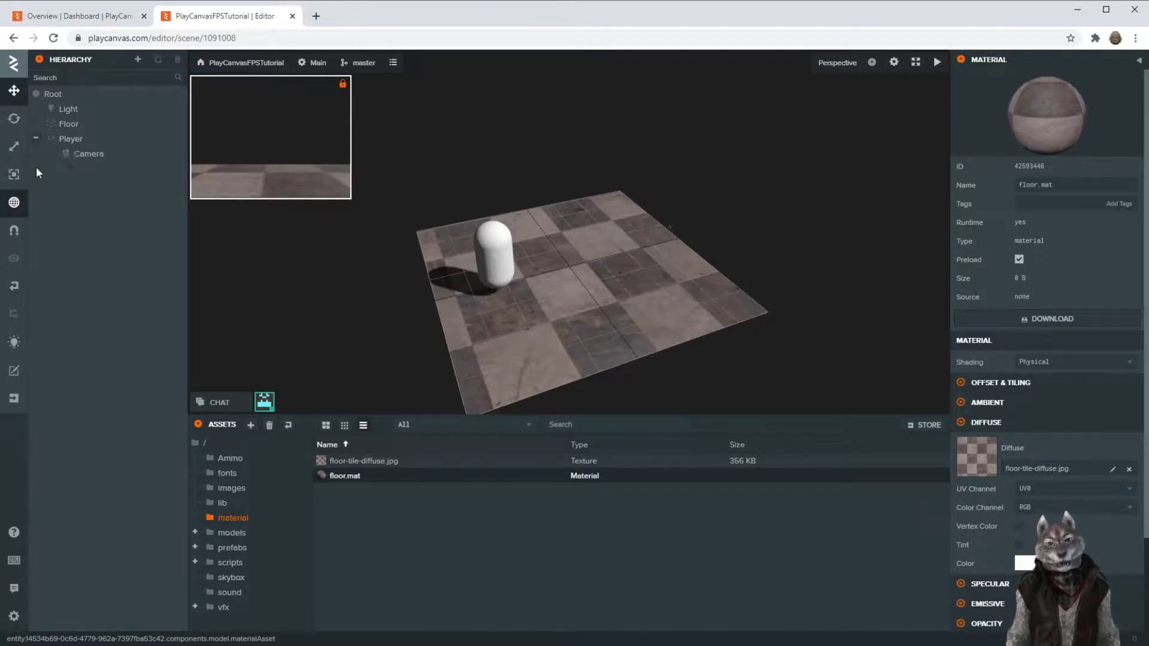
- Select the Player entity and examine its capsule's placement on the tiled Floor
left_click(66, 139)
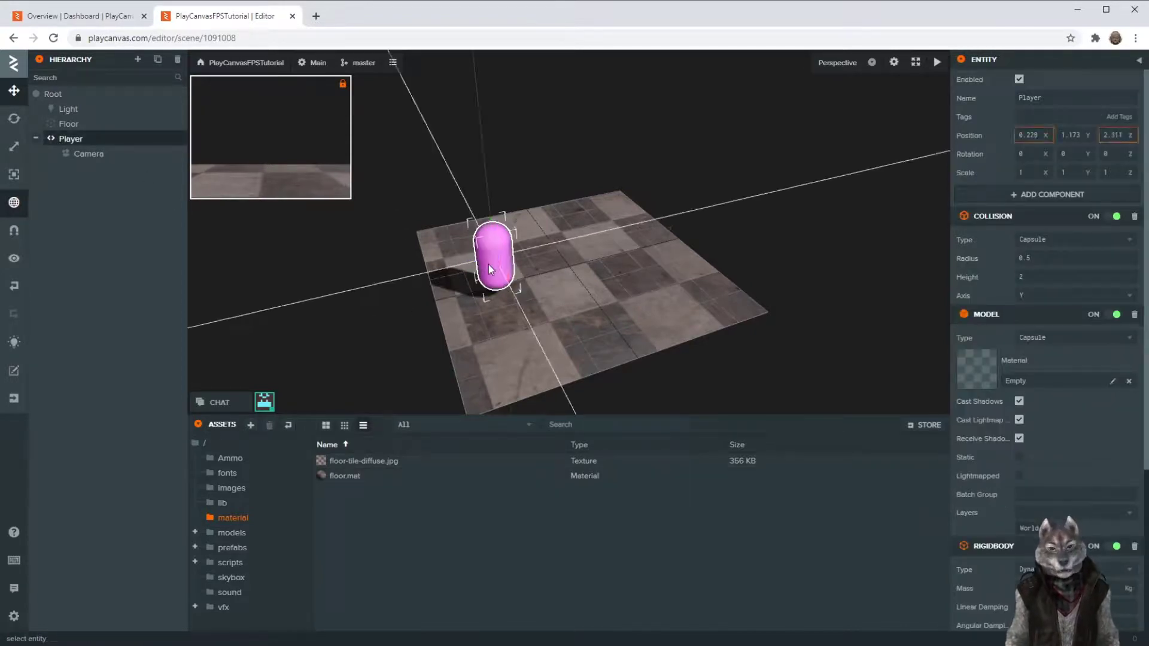
left_click_drag(537, 251, 483, 261)
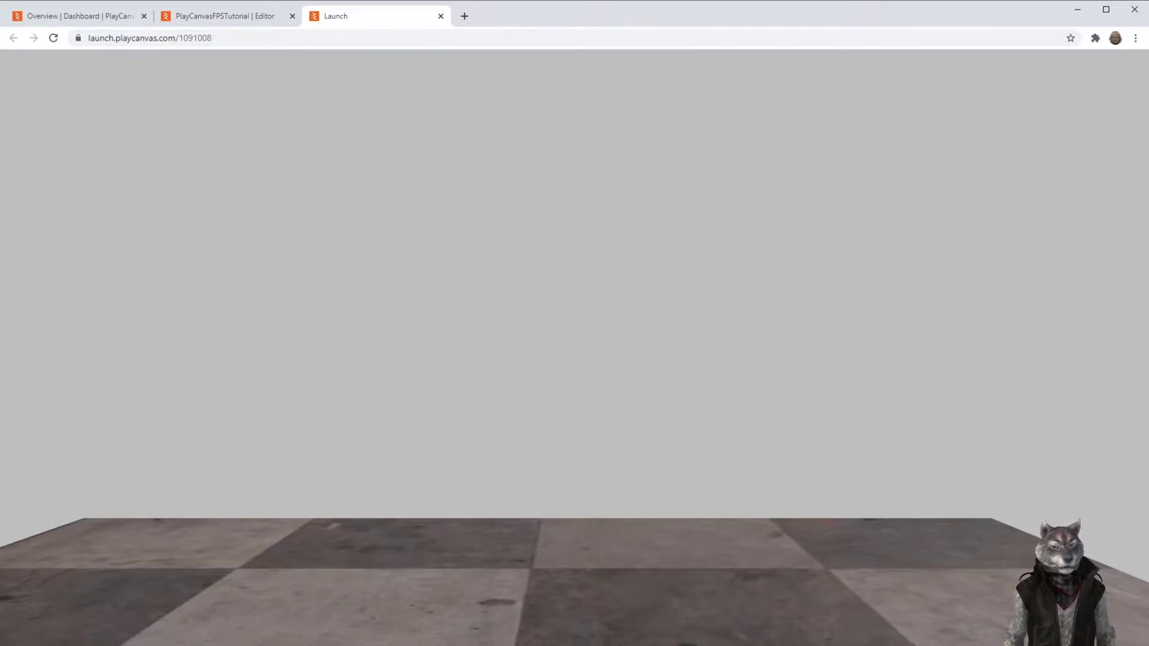
- Test the first-person controls in the launched scene by walking the Player forward, backward and sideways across the tiled Floor
key("w")
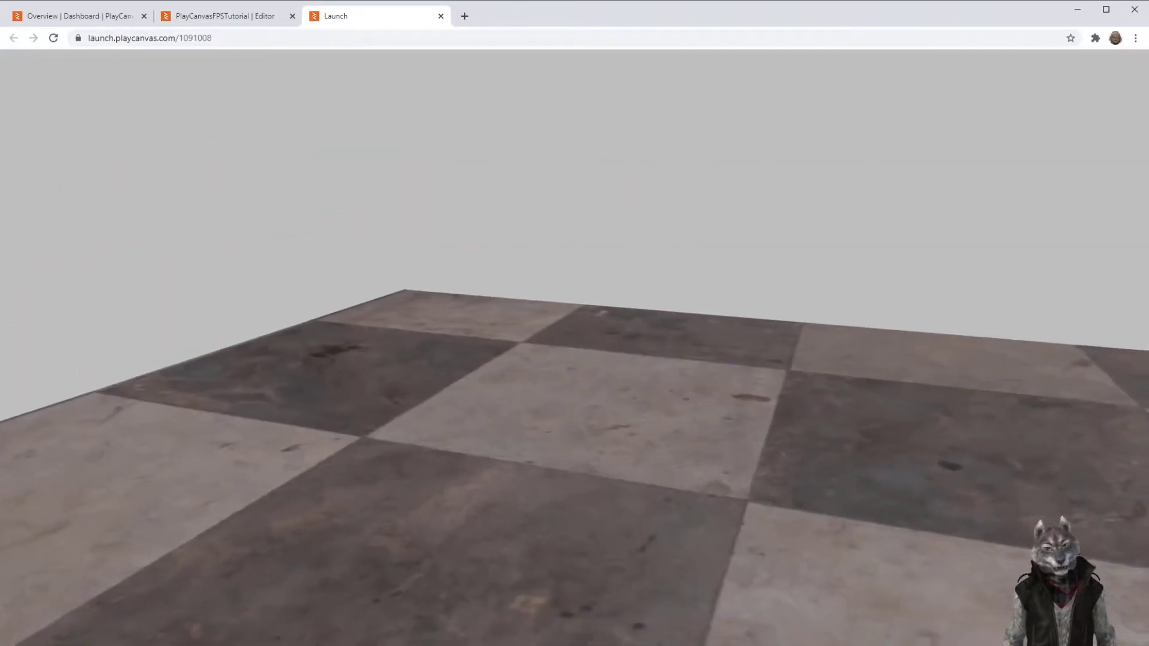
key("w")
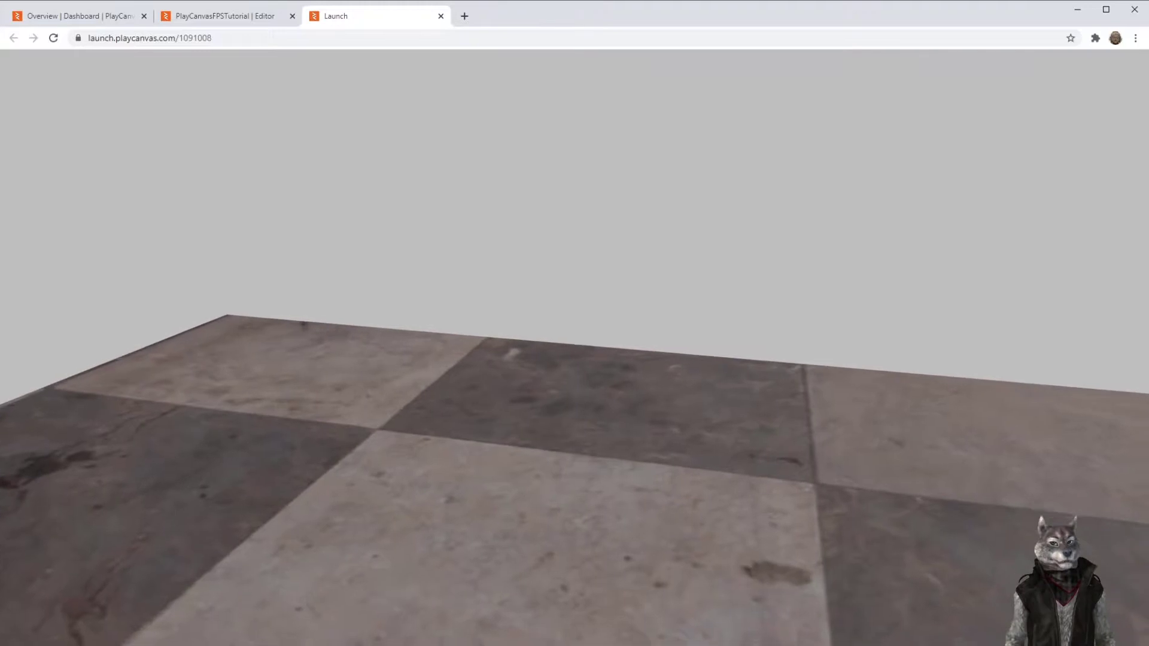
key("a")
key("s")
key("d")
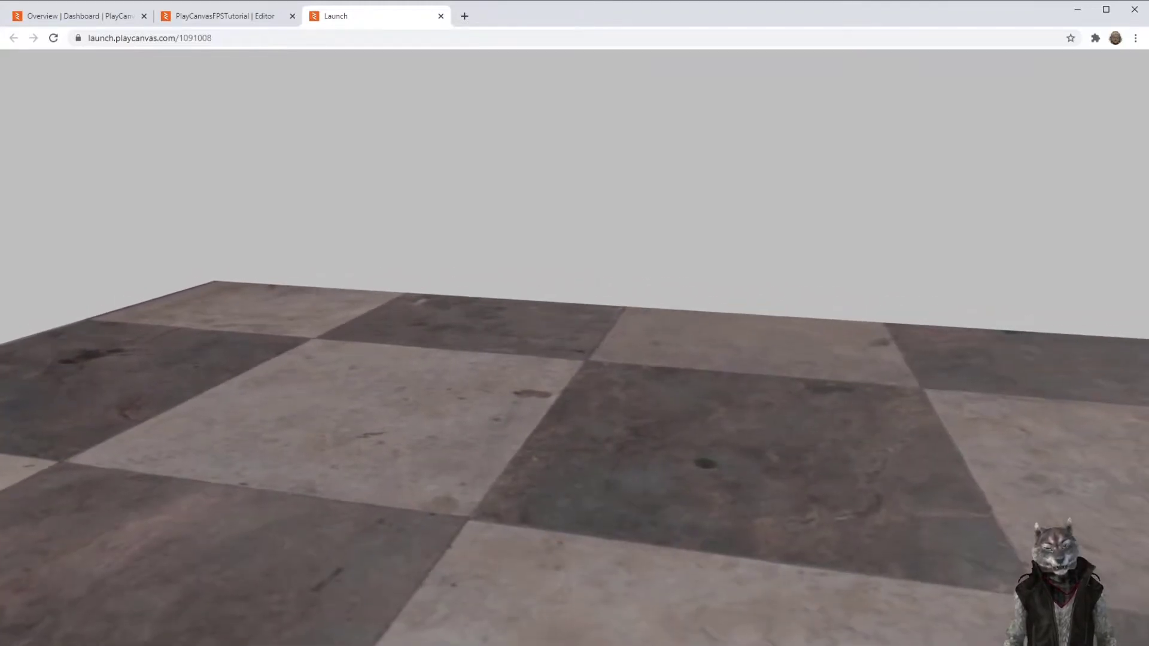
key("w")
key("s")
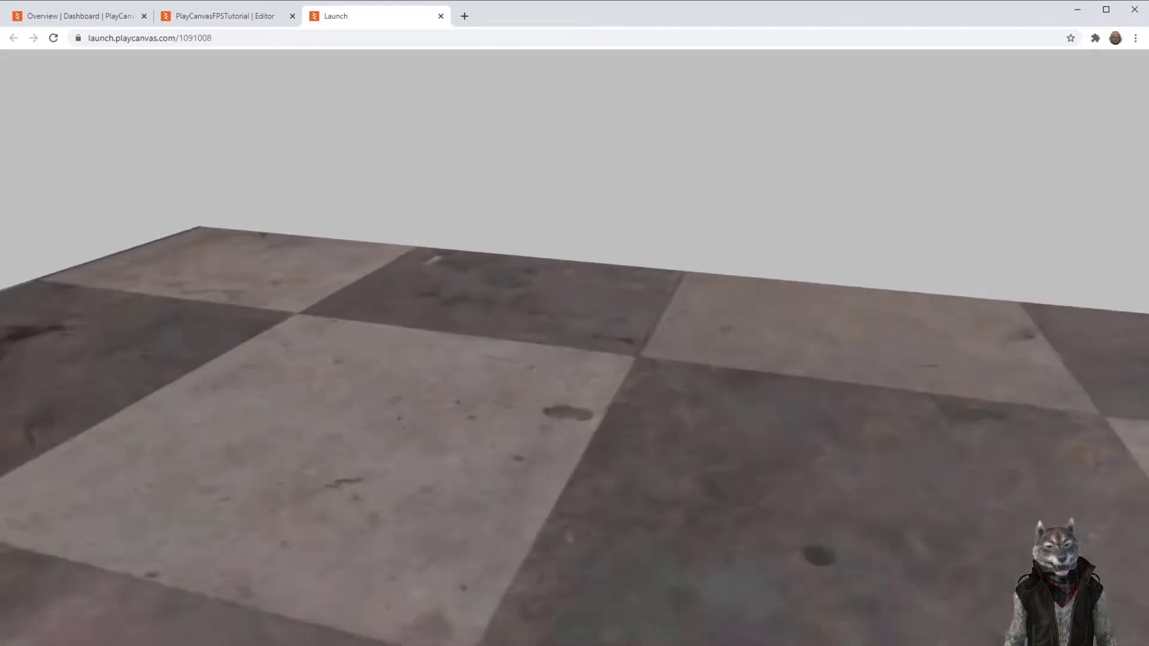
key("w")
key("s")
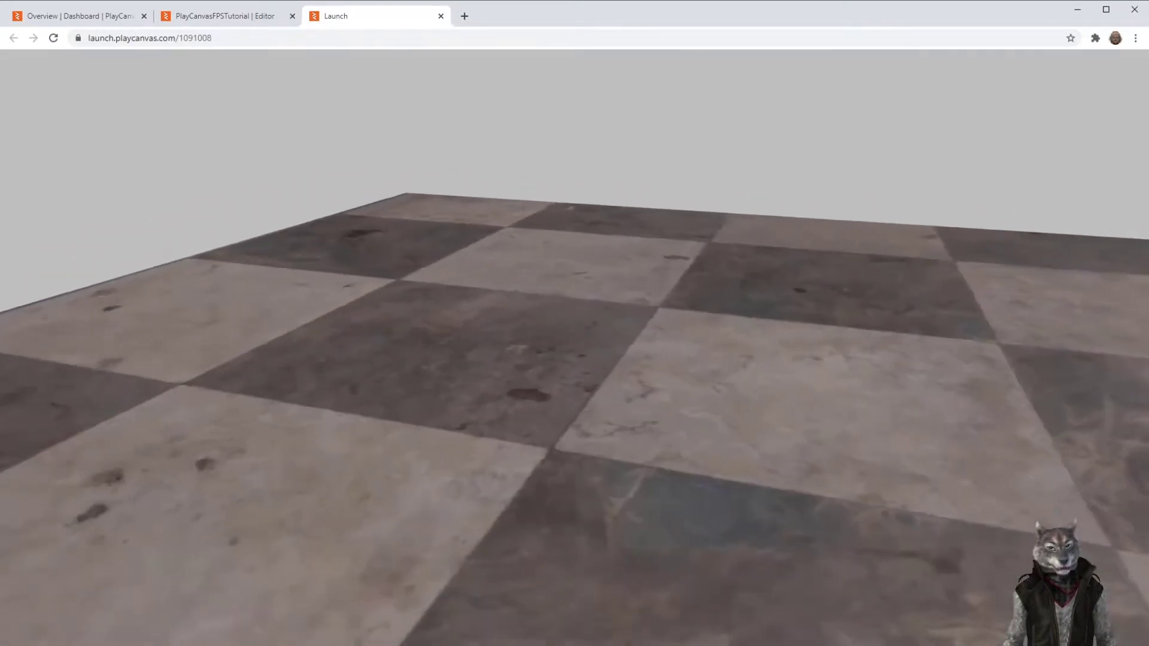
key("w")
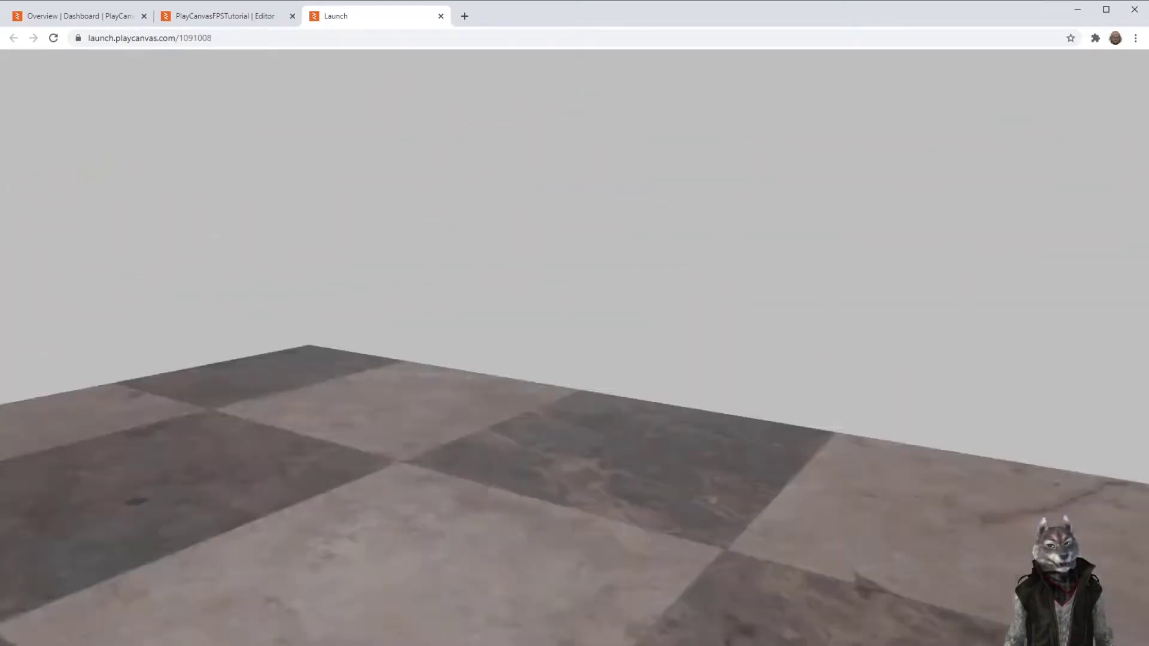